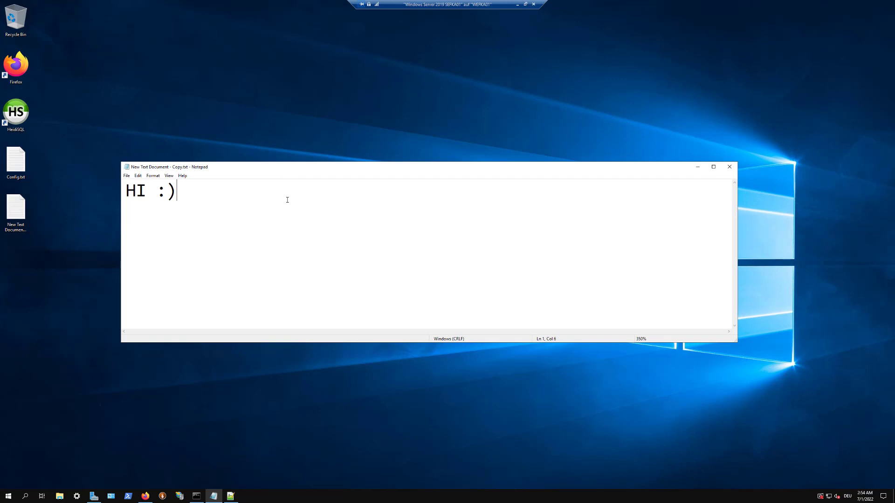
Step: Add the line "here is the best label Setting for your Snipe it" below the greeting, leaving a blank line between them
{"action": "key", "text": "Return"}
{"action": "type", "text": "hier"}
{"action": "key", "text": "BackSpace"}
{"action": "key", "text": "BackSpace"}
{"action": "type", "text": "er"}
{"action": "key", "text": "BackSpace"}
{"action": "key", "text": "BackSpace"}
{"action": "key", "text": "BackSpace"}
{"action": "key", "text": "BackSpace"}
{"action": "type", "text": "here ist"}
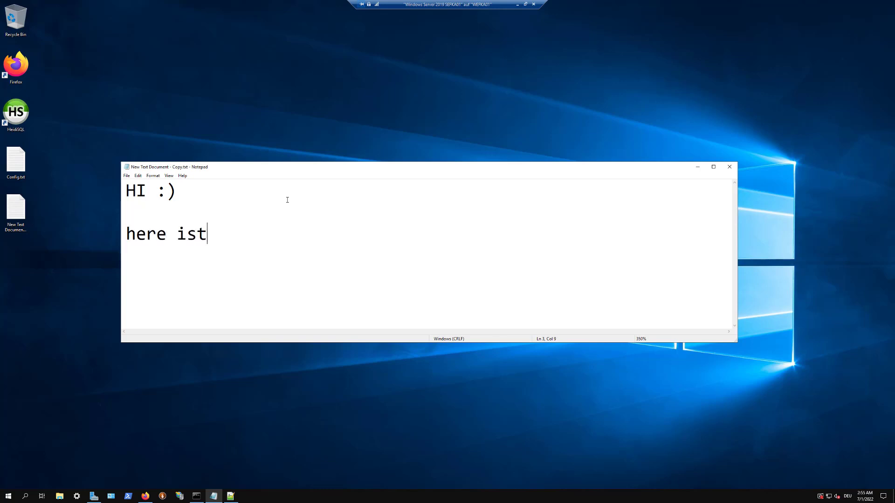
{"action": "key", "text": "BackSpace"}
{"action": "type", "text": "the best"}
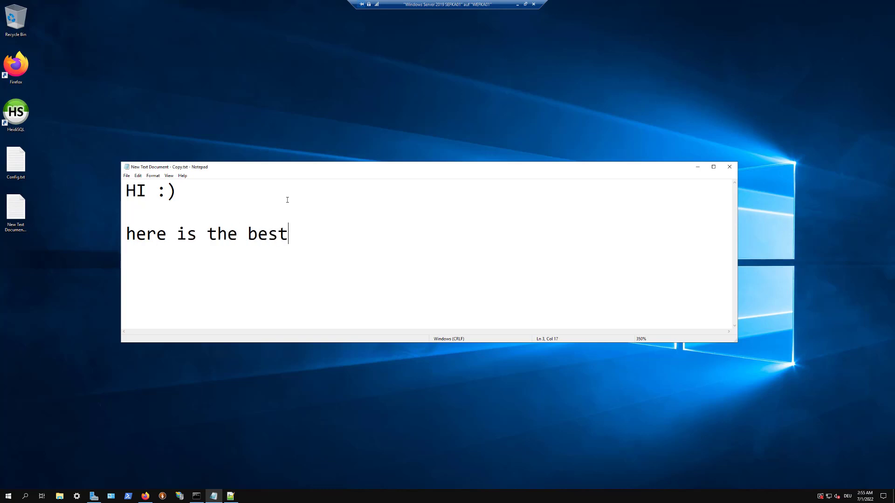
{"action": "type", "text": " label"}
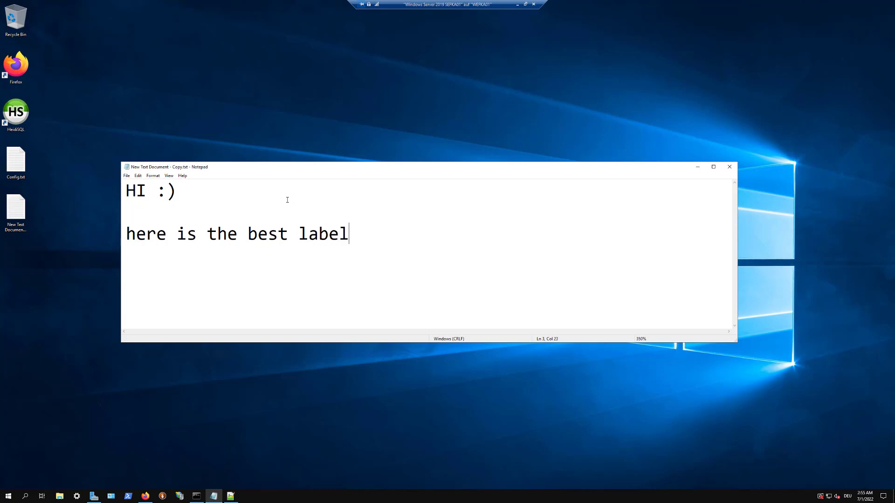
{"action": "type", "text": " Setting für"}
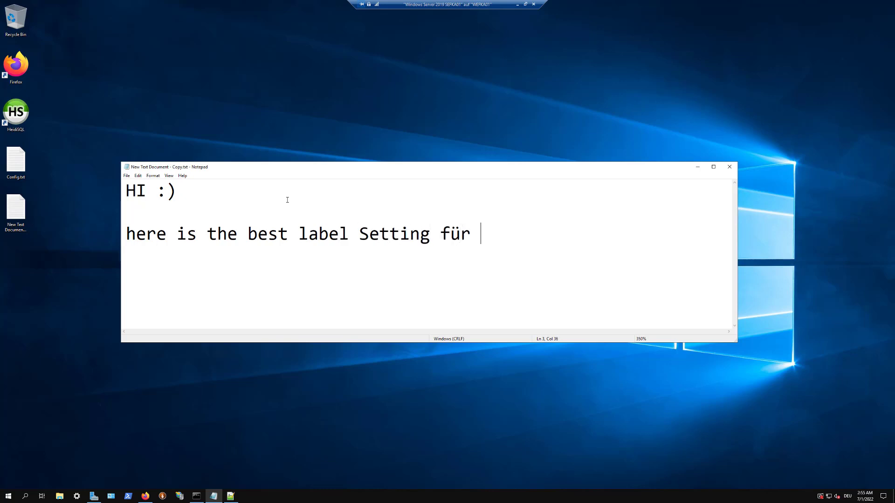
{"action": "key", "text": "BackSpace"}
{"action": "key", "text": "BackSpace"}
{"action": "key", "text": "BackSpace"}
{"action": "type", "text": "or your Sn"}
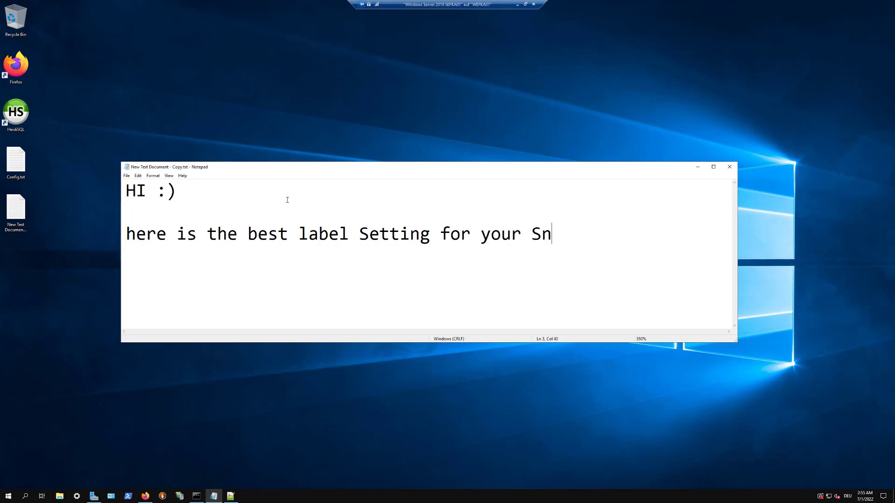
{"action": "type", "text": "ipe it"}
Step: Add a closing line reading "lets do it" after a blank line
{"action": "key", "text": "Return"}
{"action": "key", "text": "Return"}
{"action": "type", "text": "lets"}
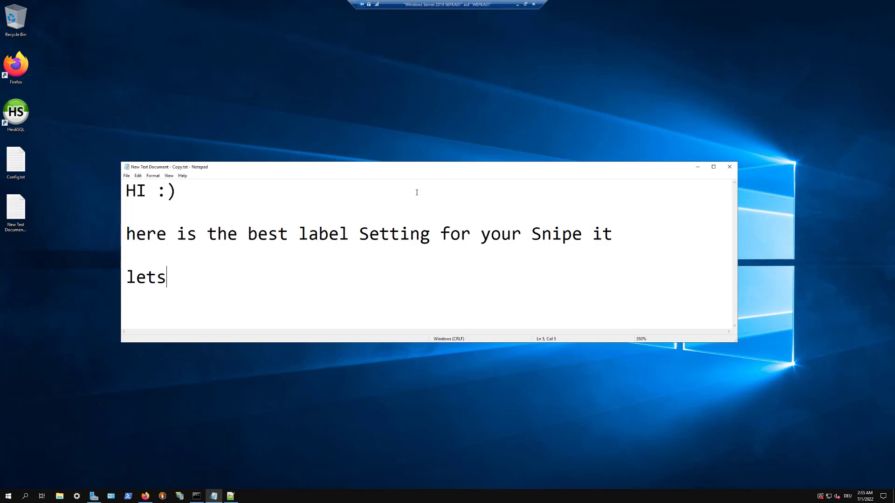
{"action": "type", "text": " do itt"}
{"action": "key", "text": "BackSpace"}
Step: Minimize the note and refresh the desktop
{"action": "left_click", "coordinate": [698, 166]}
{"action": "right_click", "coordinate": [448, 95]}
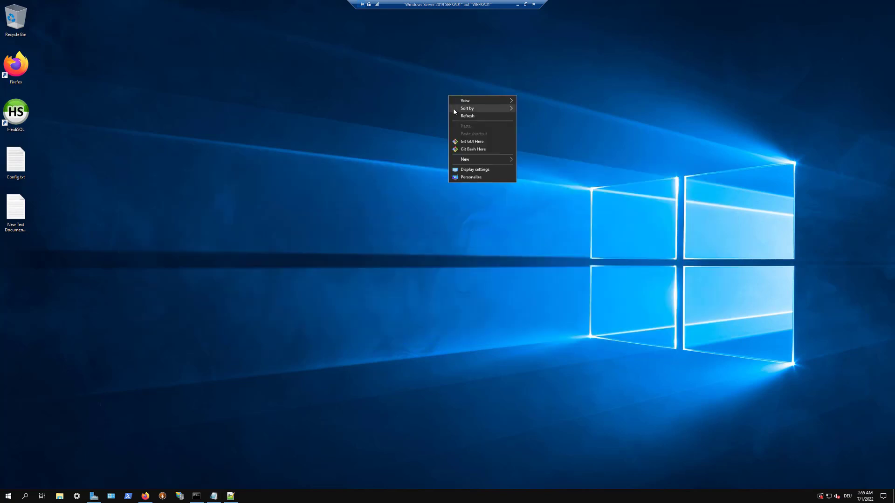
{"action": "left_click", "coordinate": [467, 115]}
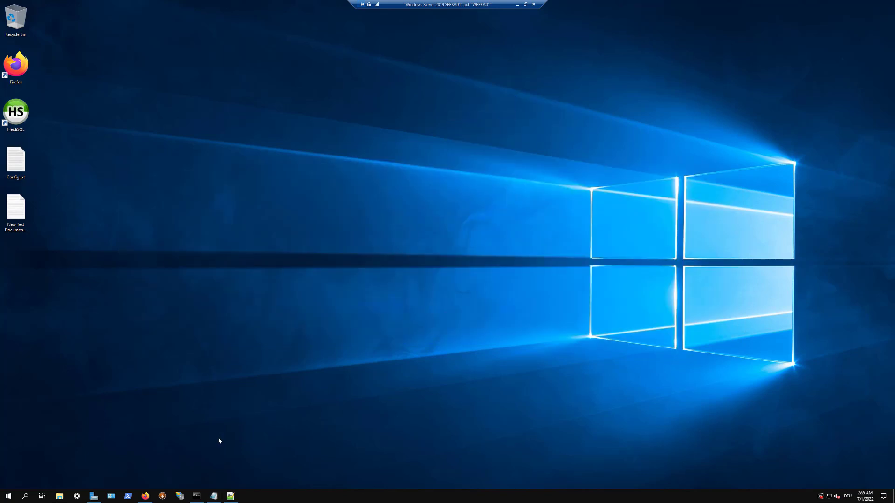
Step: Open Config.txt from the desktop, review its label template code from start to end, and minimize it
{"action": "double_click", "coordinate": [16, 161]}
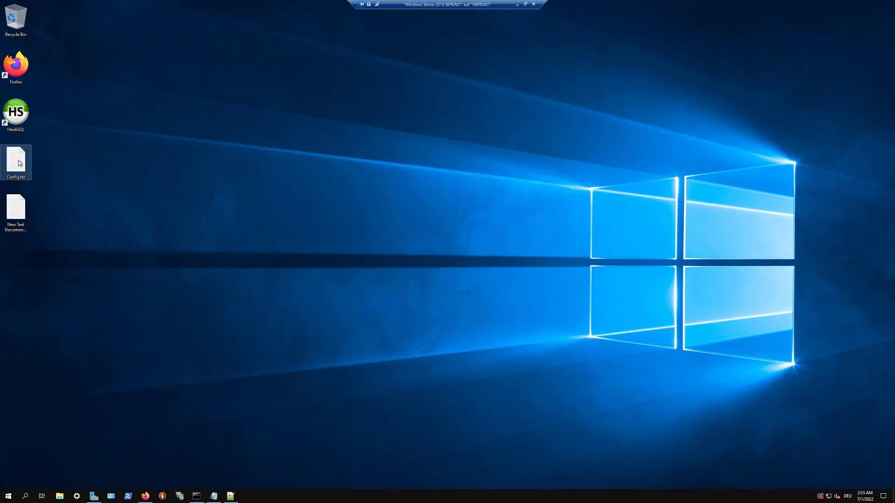
{"action": "double_click", "coordinate": [287, 182]}
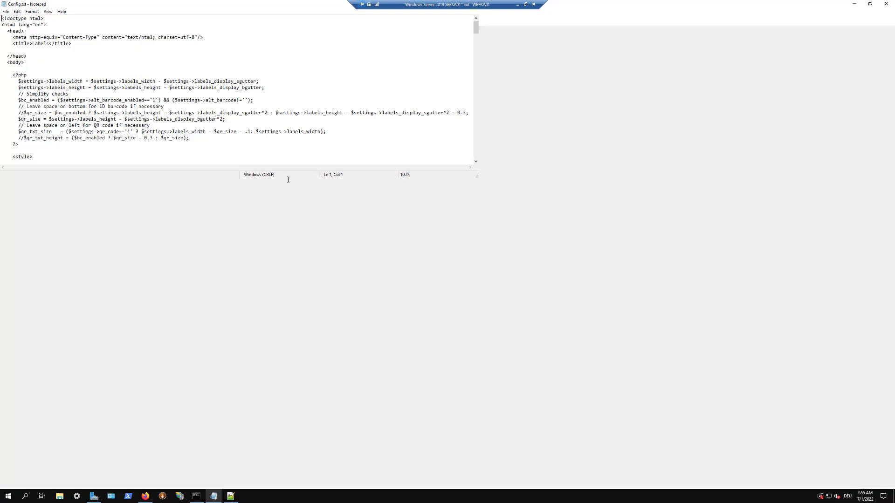
{"action": "scroll", "coordinate": [275, 210], "scroll_direction": "down", "scroll_amount": 20}
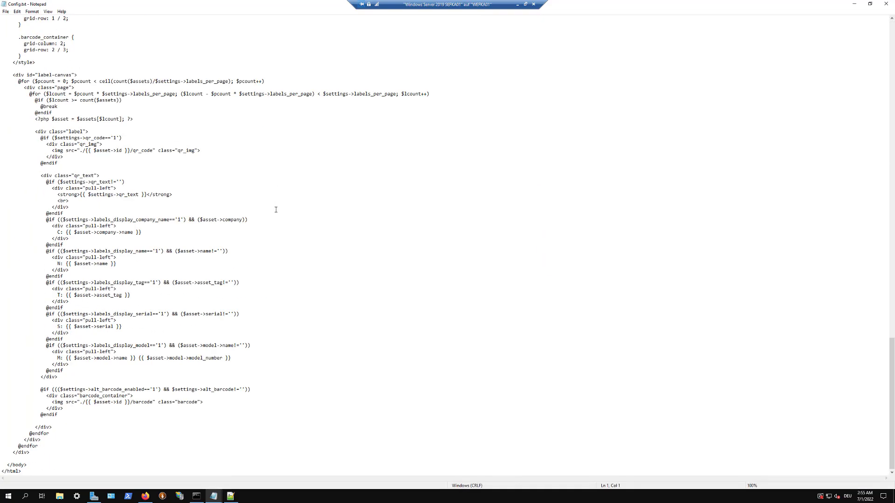
{"action": "scroll", "coordinate": [276, 209], "scroll_direction": "up", "scroll_amount": 20}
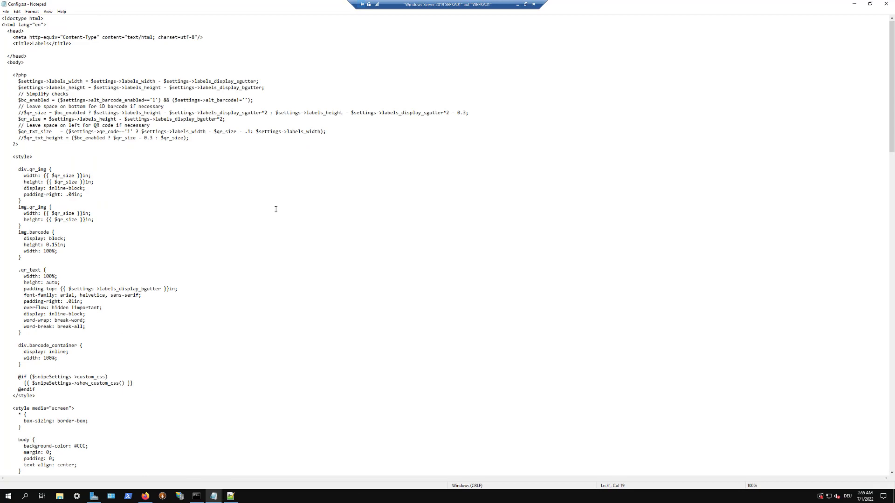
{"action": "key", "text": "ctrl+a"}
{"action": "left_click", "coordinate": [609, 82]}
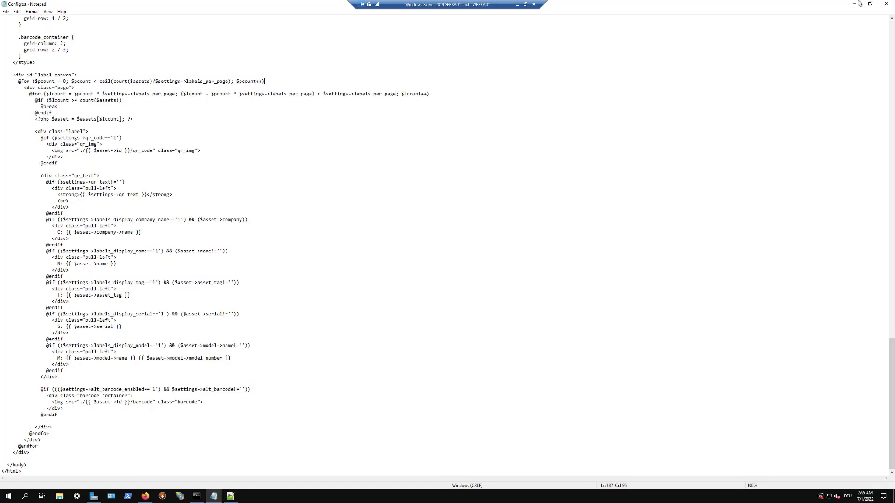
{"action": "left_click", "coordinate": [857, 4]}
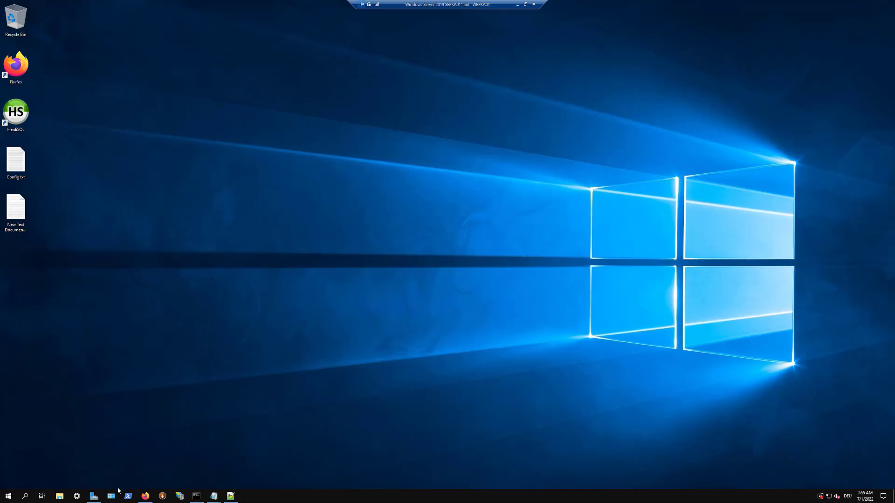
Step: Switch to File Explorer and open the folder inetpub\wwwroot\Snipeit\resources\views
{"action": "left_click", "coordinate": [60, 496]}
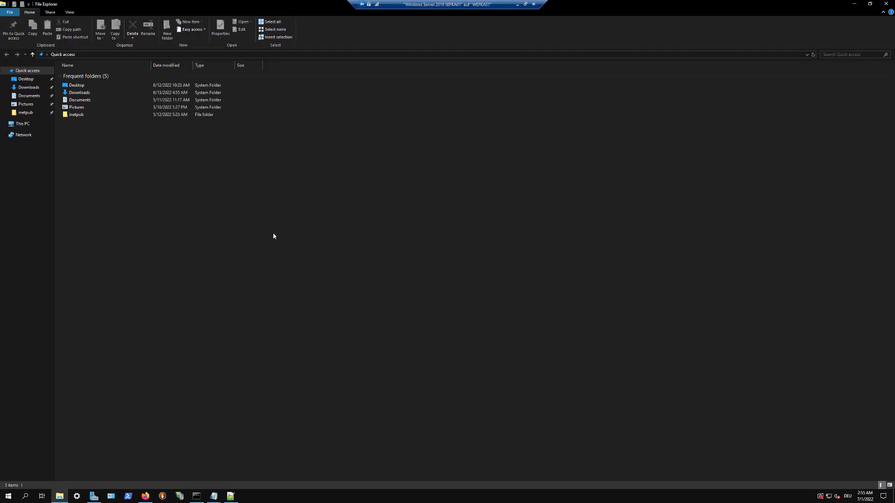
{"action": "left_click", "coordinate": [29, 87]}
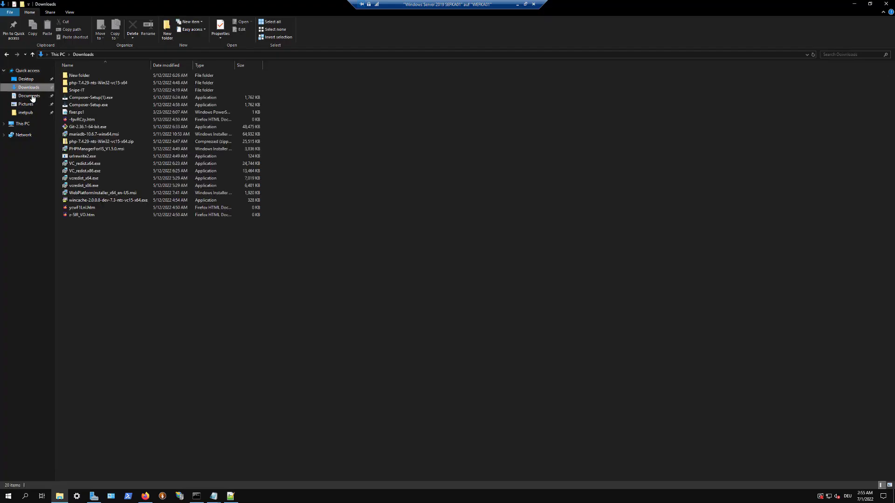
{"action": "left_click", "coordinate": [29, 95]}
{"action": "left_click", "coordinate": [26, 104]}
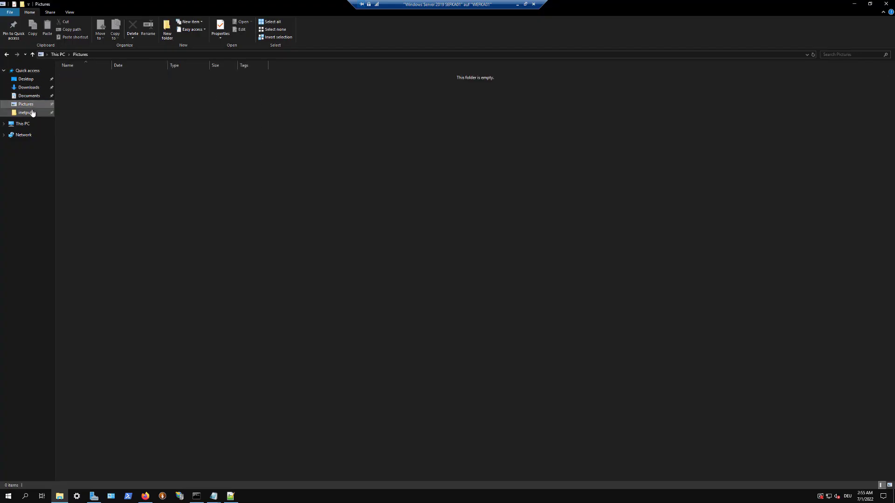
{"action": "left_click", "coordinate": [26, 112]}
{"action": "double_click", "coordinate": [80, 104]}
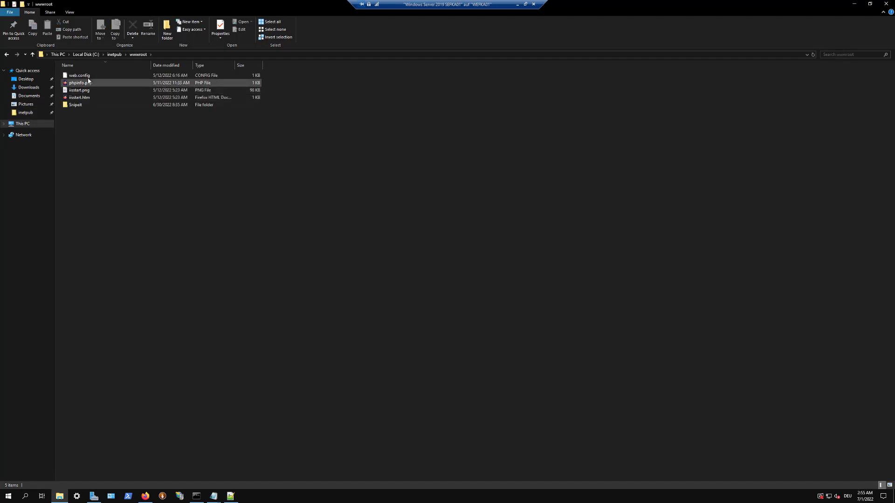
{"action": "double_click", "coordinate": [82, 104]}
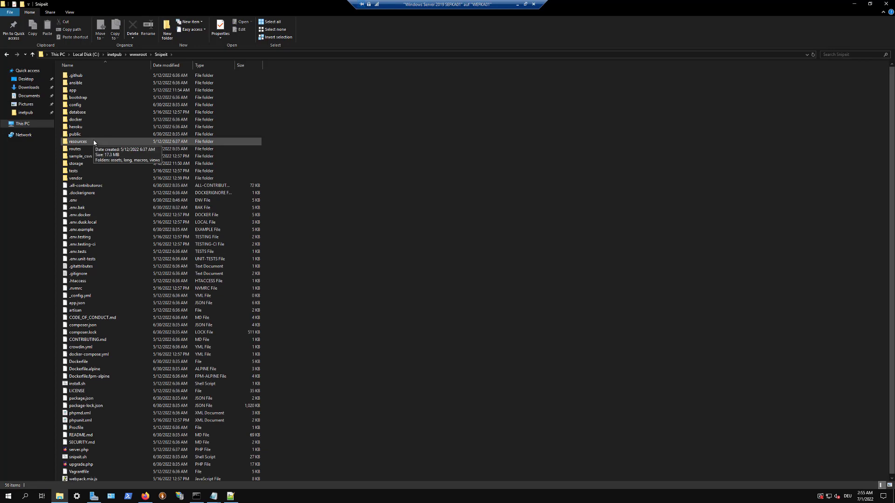
{"action": "double_click", "coordinate": [79, 142]}
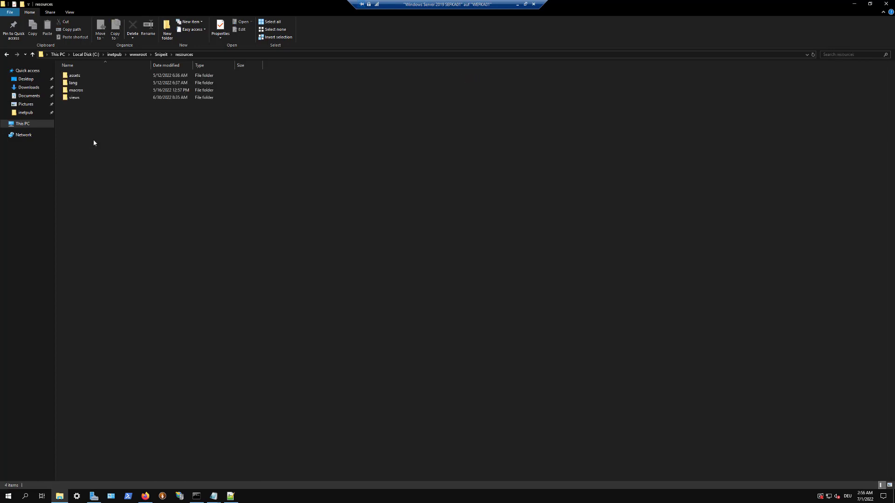
{"action": "double_click", "coordinate": [89, 98]}
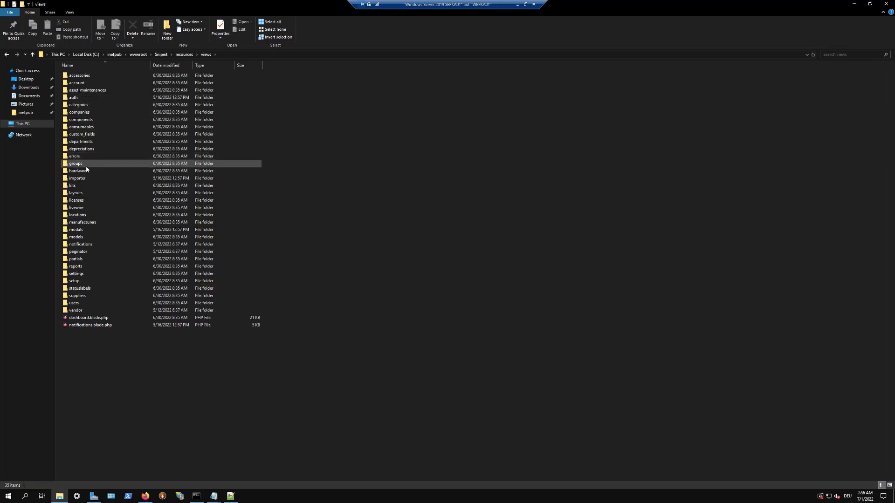
{"action": "left_click", "coordinate": [92, 192]}
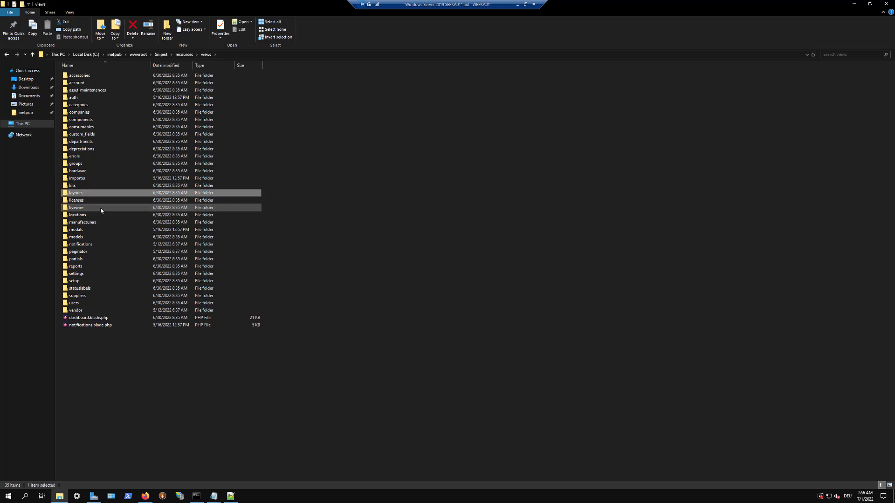
{"action": "key", "text": "Down"}
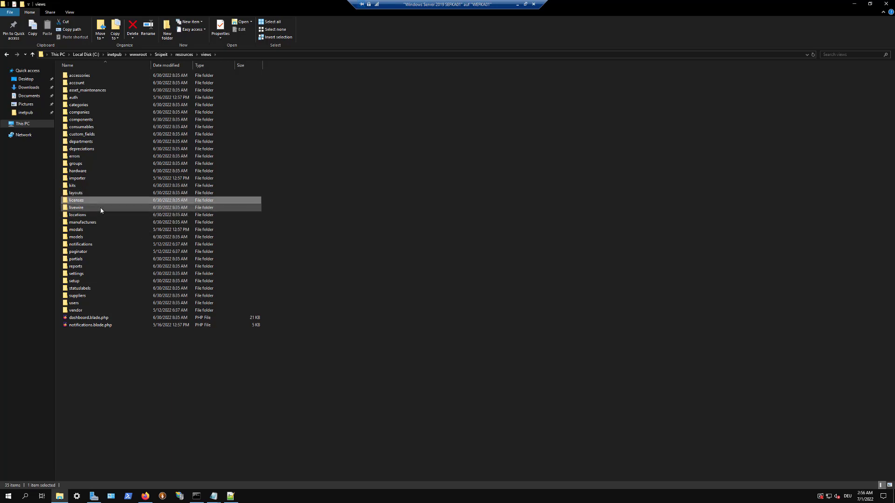
{"action": "left_click", "coordinate": [183, 55]}
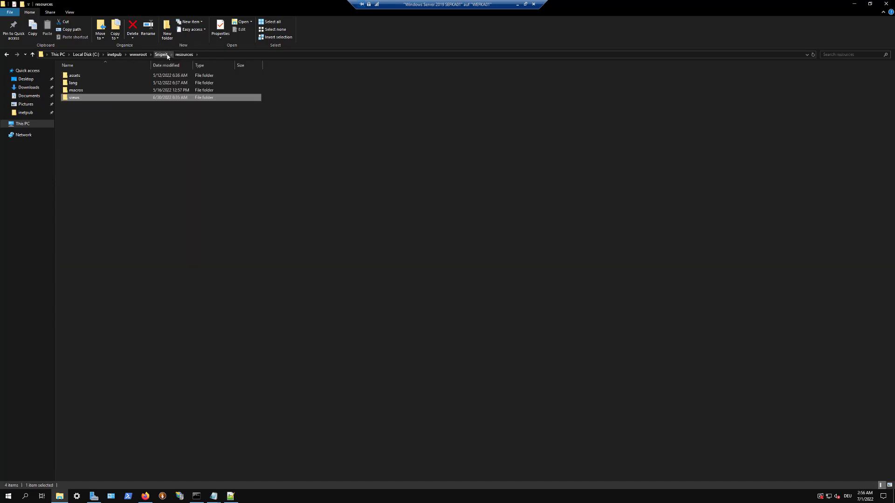
{"action": "double_click", "coordinate": [115, 77]}
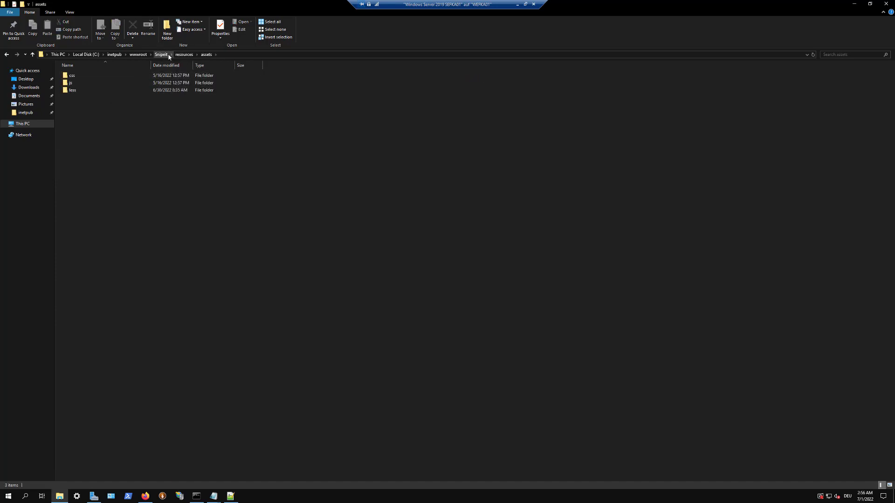
{"action": "left_click", "coordinate": [187, 55]}
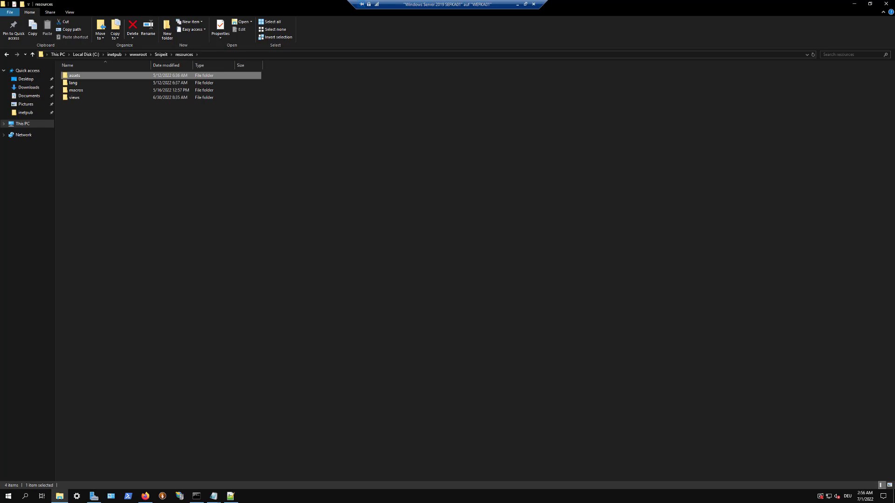
{"action": "double_click", "coordinate": [74, 98]}
Step: Open the hardware folder inside views and enlarge its file icons
{"action": "left_click", "coordinate": [95, 171]}
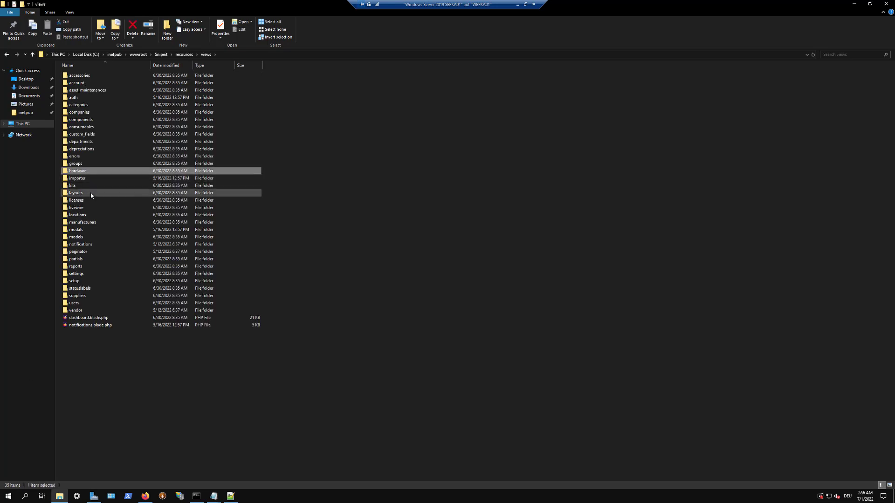
{"action": "double_click", "coordinate": [102, 171]}
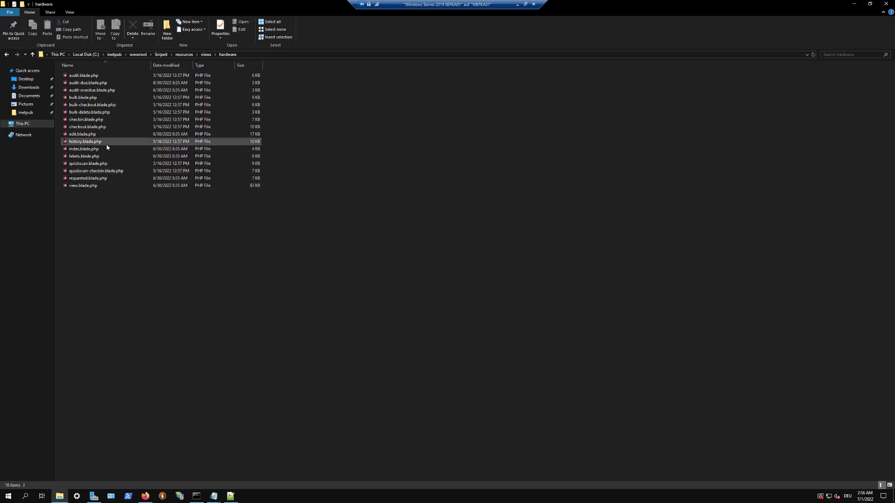
{"action": "scroll", "coordinate": [202, 245], "scroll_direction": "up", "scroll_amount": 10, "text": "ctrl"}
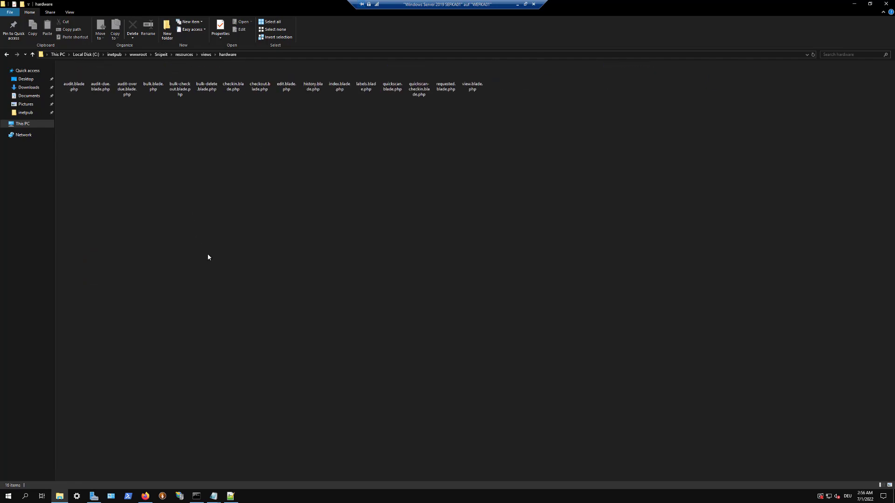
{"action": "scroll", "coordinate": [208, 257], "scroll_direction": "up", "scroll_amount": 3, "text": "ctrl"}
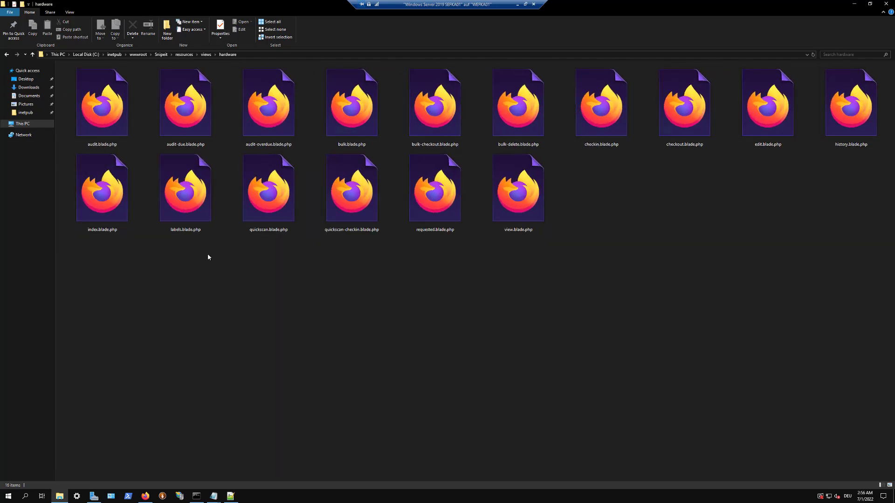
Step: Bring up the choice of programs for opening index.blade.php and look for another app on this PC
{"action": "right_click", "coordinate": [296, 201]}
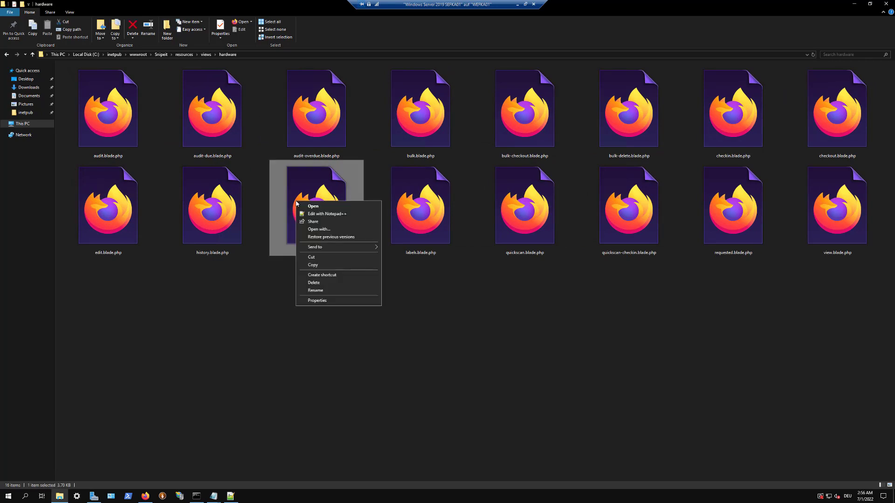
{"action": "left_click", "coordinate": [327, 229]}
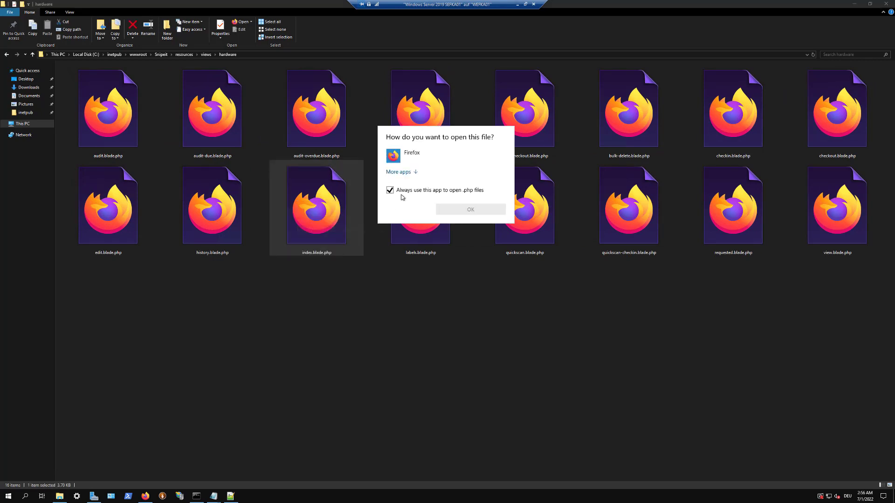
{"action": "left_click", "coordinate": [407, 177]}
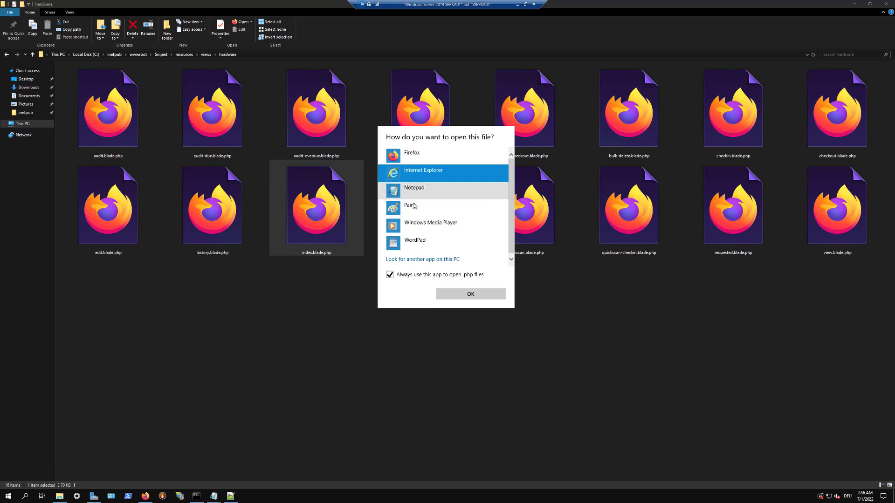
{"action": "left_click", "coordinate": [418, 260]}
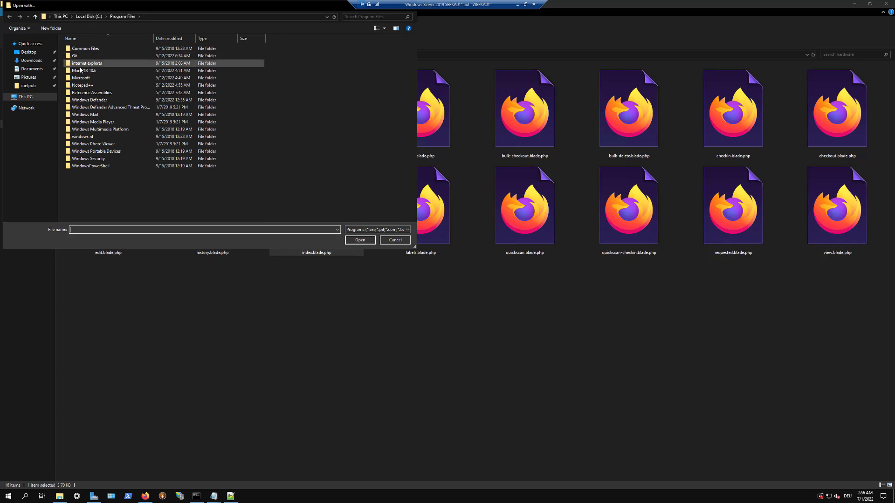
Step: Choose notepad++.exe from C:\Program Files\Notepad++ as the app that always opens .php files
{"action": "left_click", "coordinate": [89, 16]}
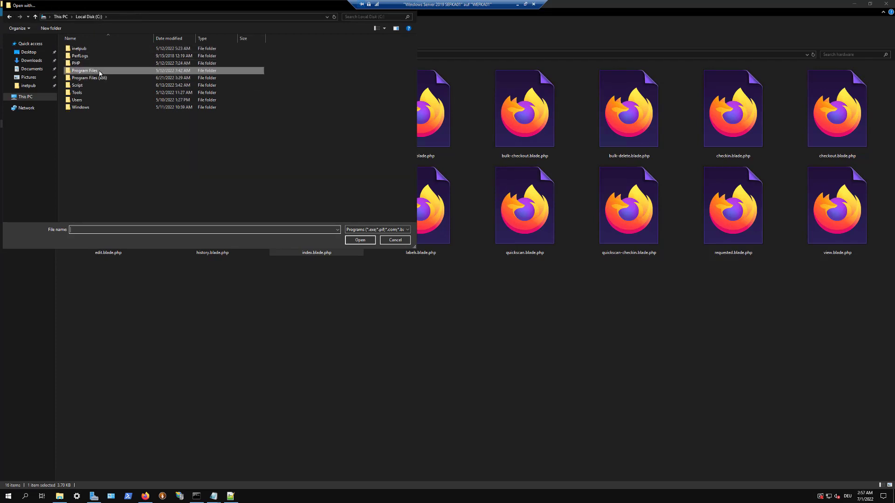
{"action": "double_click", "coordinate": [96, 78]}
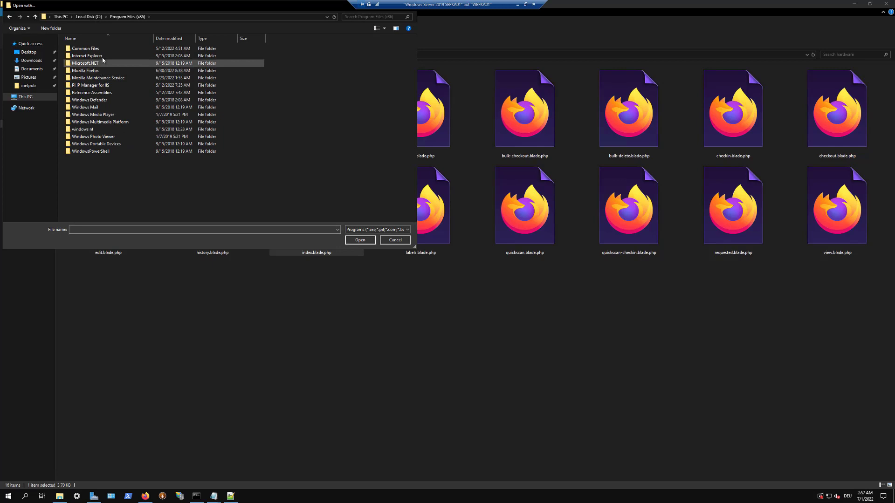
{"action": "left_click", "coordinate": [98, 17]}
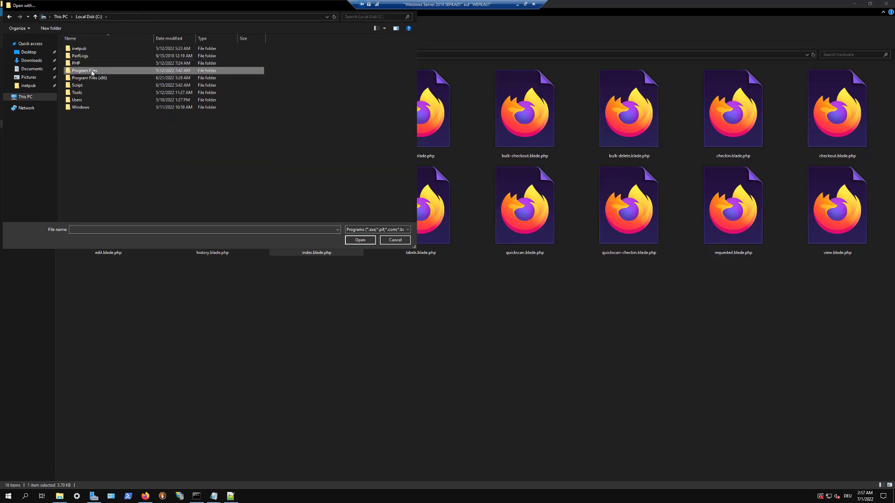
{"action": "double_click", "coordinate": [92, 73]}
{"action": "left_click", "coordinate": [114, 102]}
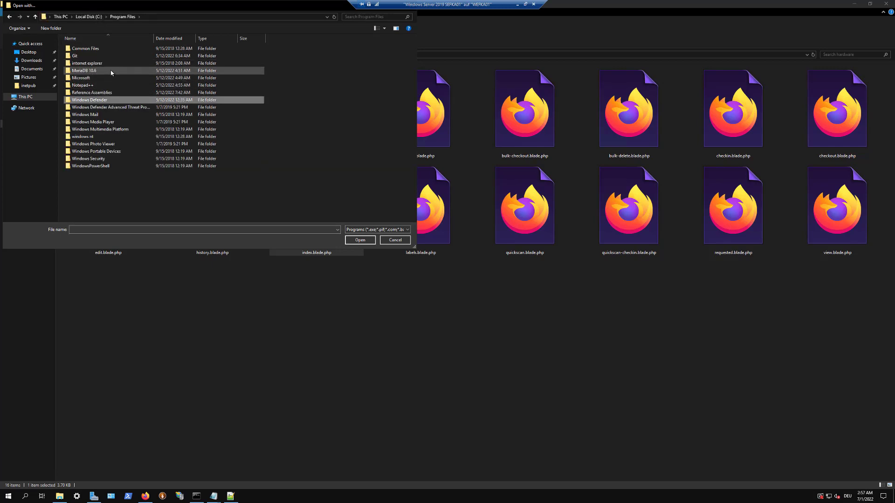
{"action": "double_click", "coordinate": [85, 85]}
{"action": "left_click", "coordinate": [86, 92]}
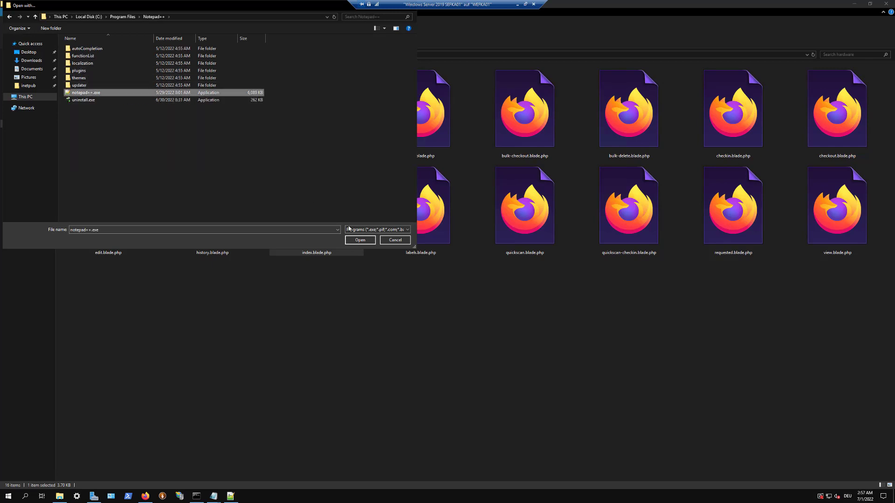
{"action": "left_click", "coordinate": [360, 240]}
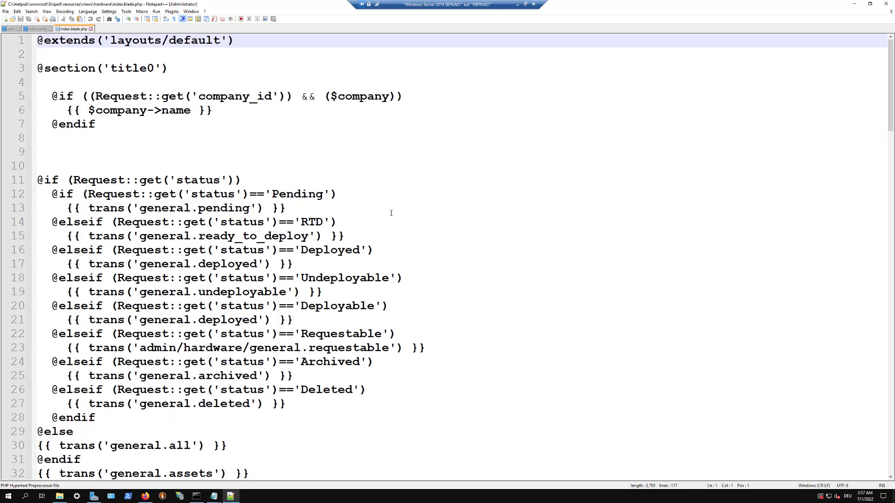
Step: Review the index.blade.php code at a smaller text size, then minimize the editor and the hardware folder window
{"action": "scroll", "coordinate": [173, 94], "scroll_direction": "down", "scroll_amount": 6}
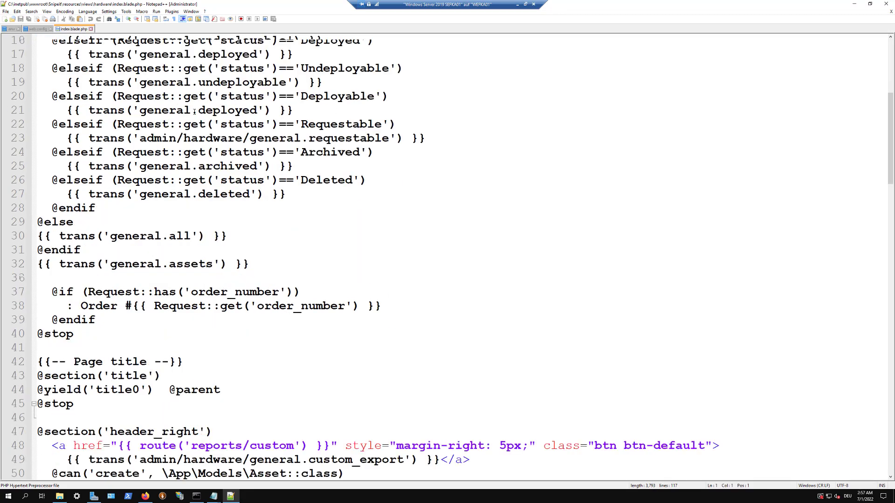
{"action": "scroll", "coordinate": [196, 117], "scroll_direction": "down", "scroll_amount": 5, "text": "ctrl"}
{"action": "scroll", "coordinate": [197, 117], "scroll_direction": "down", "scroll_amount": 1, "text": "ctrl"}
{"action": "scroll", "coordinate": [203, 138], "scroll_direction": "up", "scroll_amount": 6}
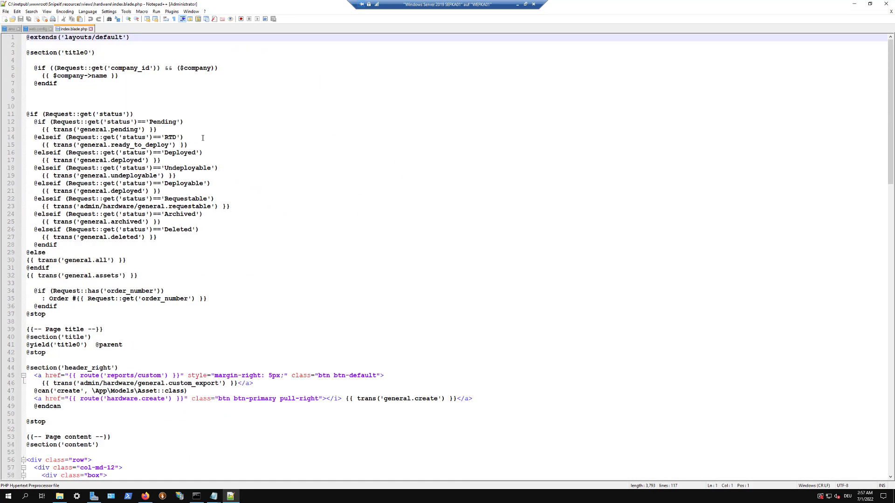
{"action": "scroll", "coordinate": [205, 134], "scroll_direction": "down", "scroll_amount": 5}
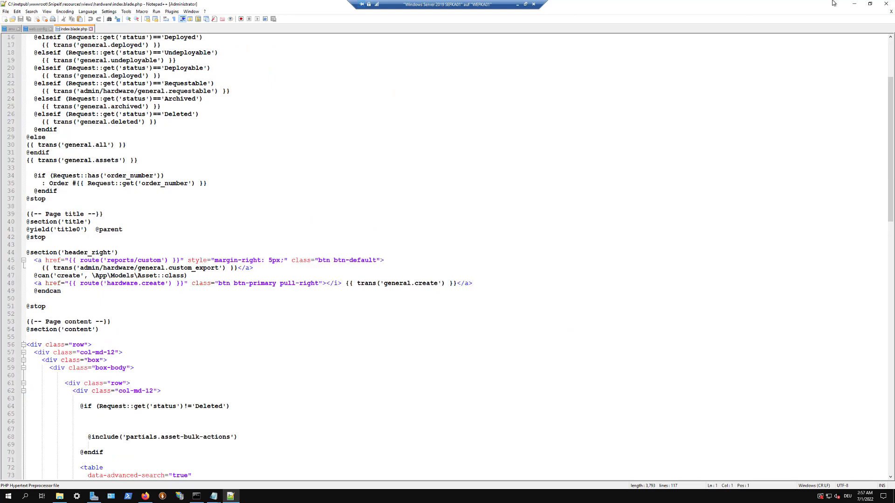
{"action": "left_click", "coordinate": [854, 4]}
{"action": "left_click", "coordinate": [856, 4]}
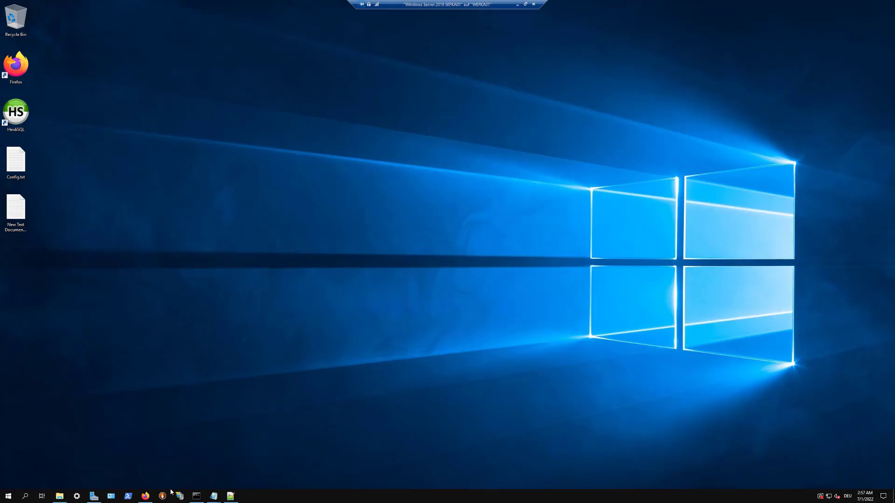
Step: Switch to Firefox, open the Lenovo Notebook from the list of all assets, generate its label, and minimize the browser
{"action": "left_click", "coordinate": [145, 496]}
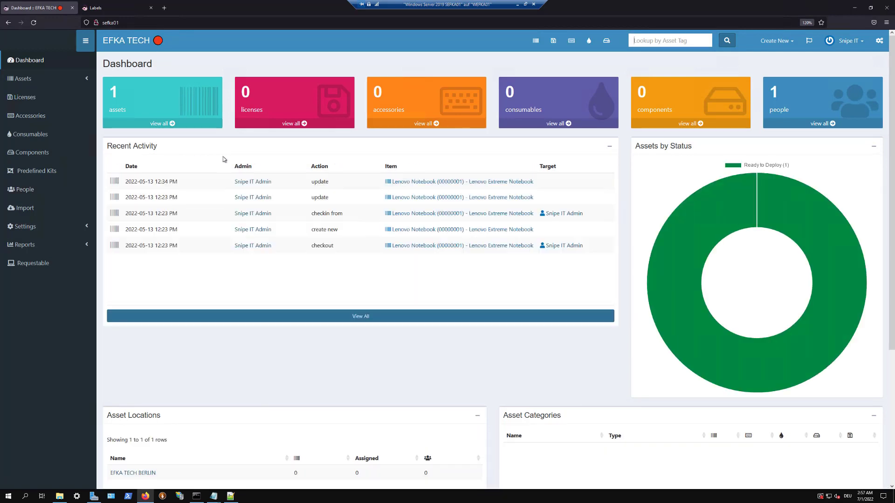
{"action": "left_click", "coordinate": [65, 81]}
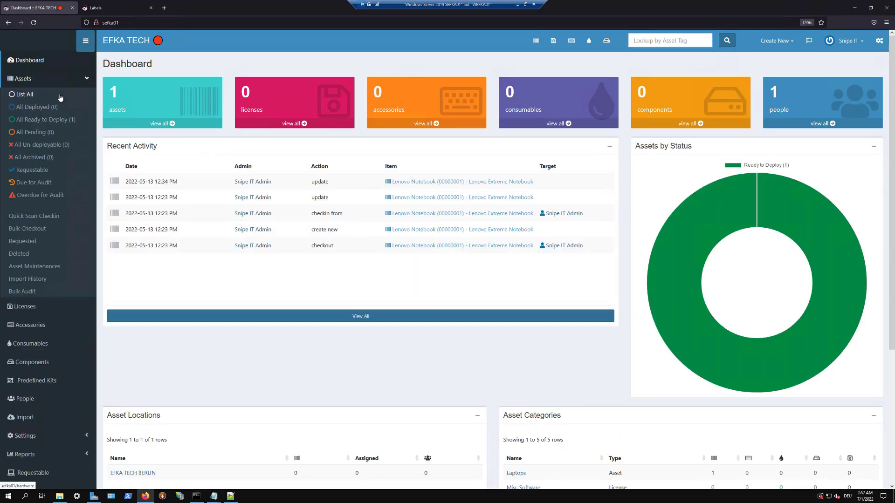
{"action": "left_click", "coordinate": [60, 97]}
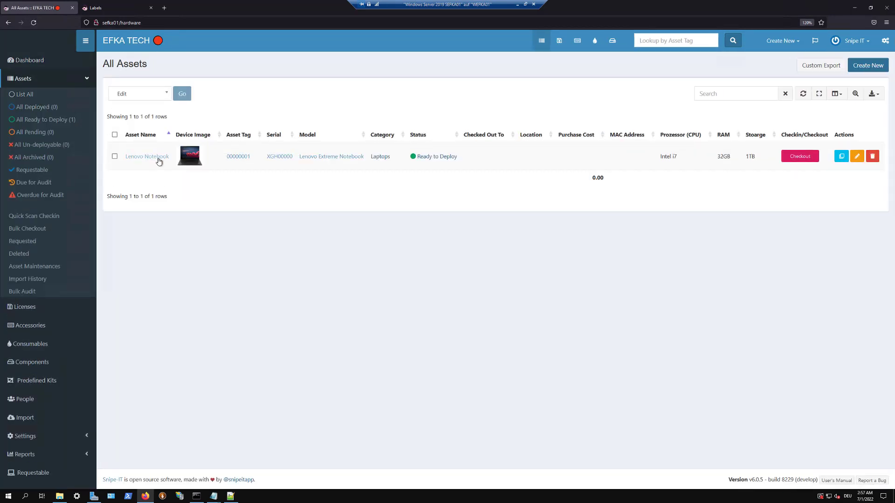
{"action": "left_click", "coordinate": [229, 157]}
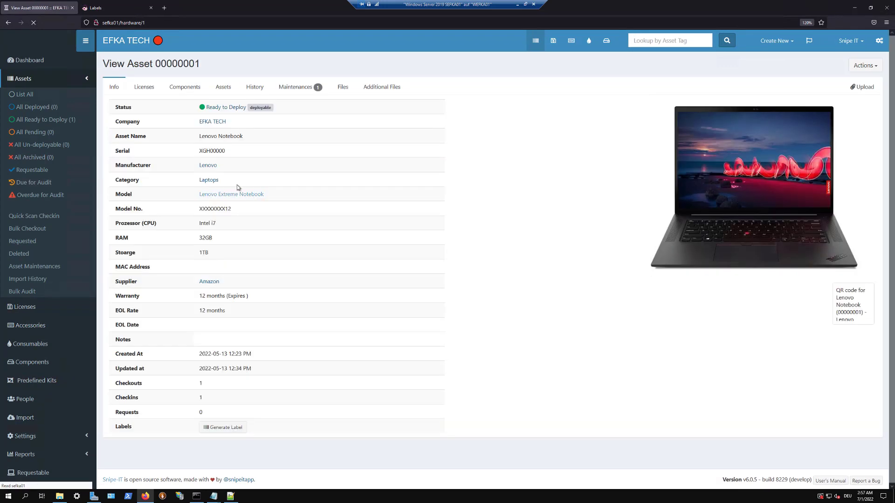
{"action": "left_click", "coordinate": [233, 427]}
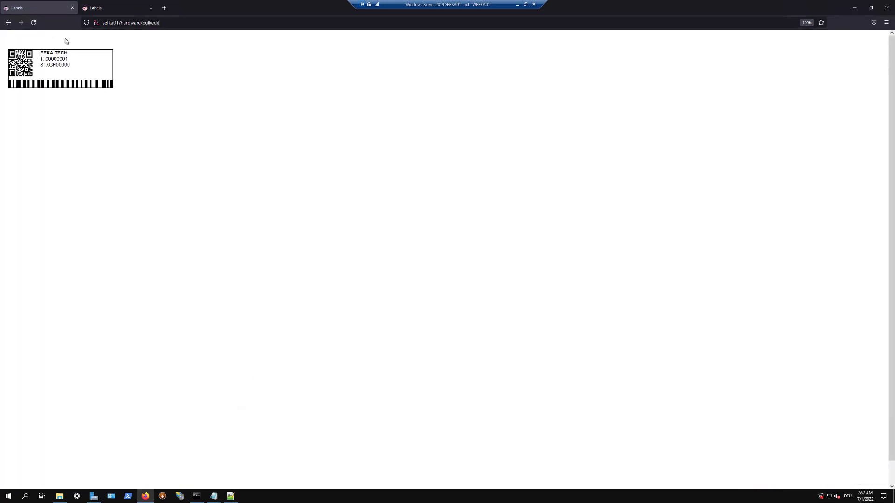
{"action": "left_click", "coordinate": [855, 8]}
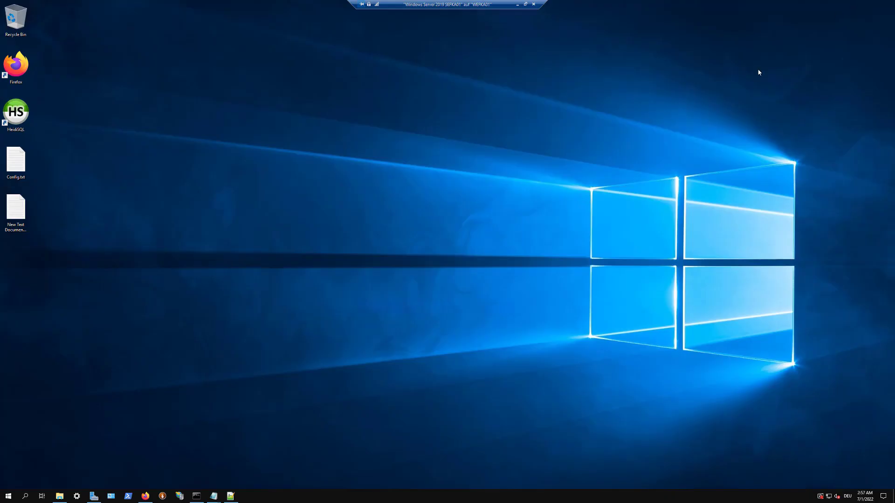
Step: Open Config.txt from the desktop and select all of its label template code
{"action": "left_click", "coordinate": [231, 496]}
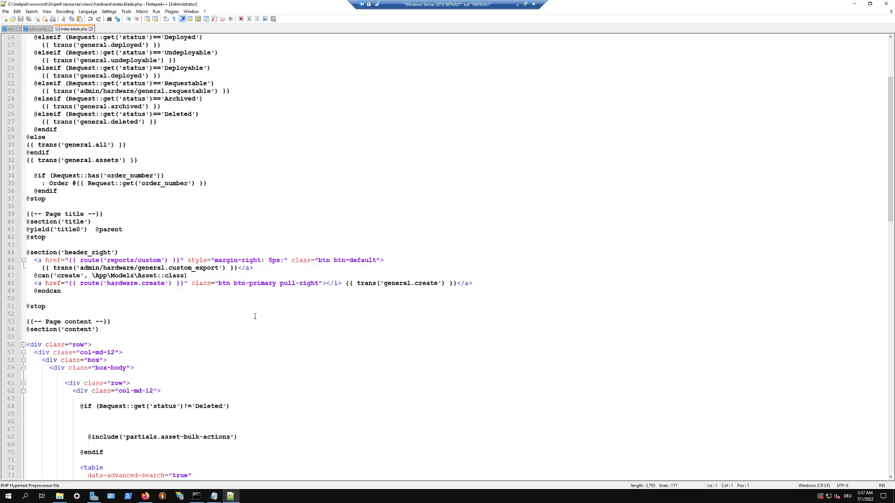
{"action": "left_click", "coordinate": [854, 5]}
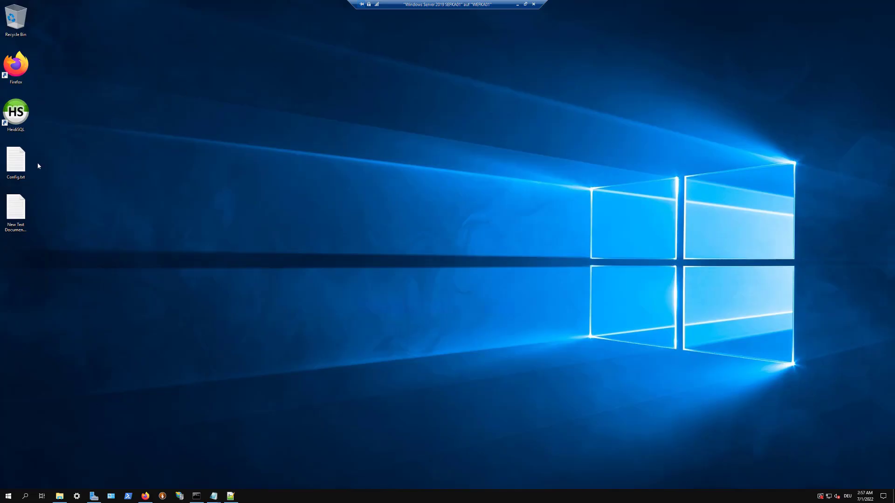
{"action": "double_click", "coordinate": [19, 164]}
{"action": "key", "text": "ctrl+a"}
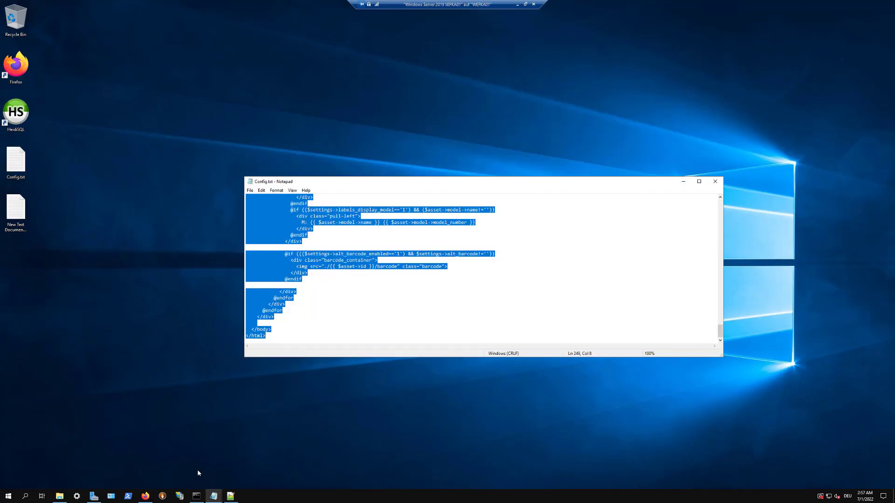
Step: Switch to the note and start a new paragraph below "lets do it"
{"action": "mouse_move", "coordinate": [213, 496]}
{"action": "left_click", "coordinate": [159, 468]}
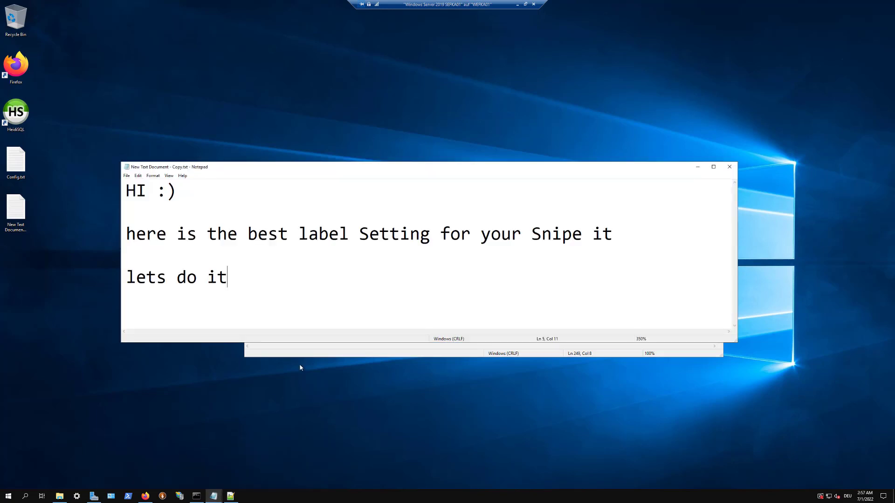
{"action": "key", "text": "Return"}
{"action": "key", "text": "Return"}
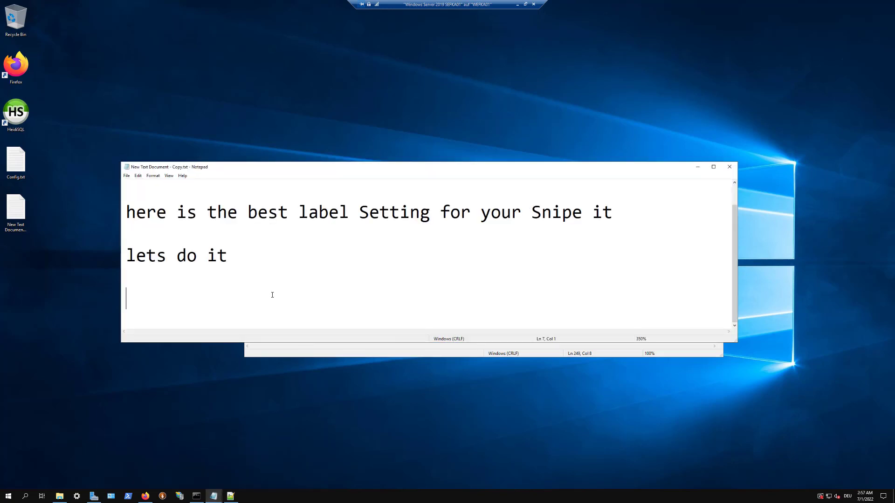
{"action": "type", "text": "i will upload"}
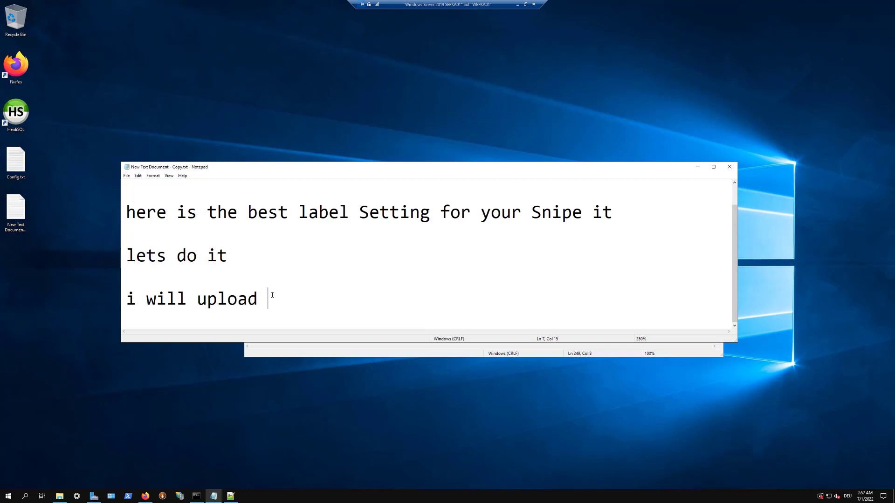
{"action": "type", "text": " t"}
{"action": "key", "text": "BackSpace"}
{"action": "key", "text": "BackSpace"}
{"action": "key", "text": "BackSpace"}
{"action": "key", "text": "BackSpace"}
{"action": "key", "text": "BackSpace"}
{"action": "key", "text": "BackSpace"}
{"action": "key", "text": "BackSpace"}
{"action": "key", "text": "BackSpace"}
{"action": "key", "text": "BackSpace"}
{"action": "key", "text": "BackSpace"}
{"action": "key", "text": "BackSpace"}
{"action": "key", "text": "BackSpace"}
{"action": "key", "text": "BackSpace"}
{"action": "key", "text": "BackSpace"}
{"action": "key", "text": "BackSpace"}
Step: Write "you can find the config file in the description below" in the note's new paragraph
{"action": "type", "text": "yo"}
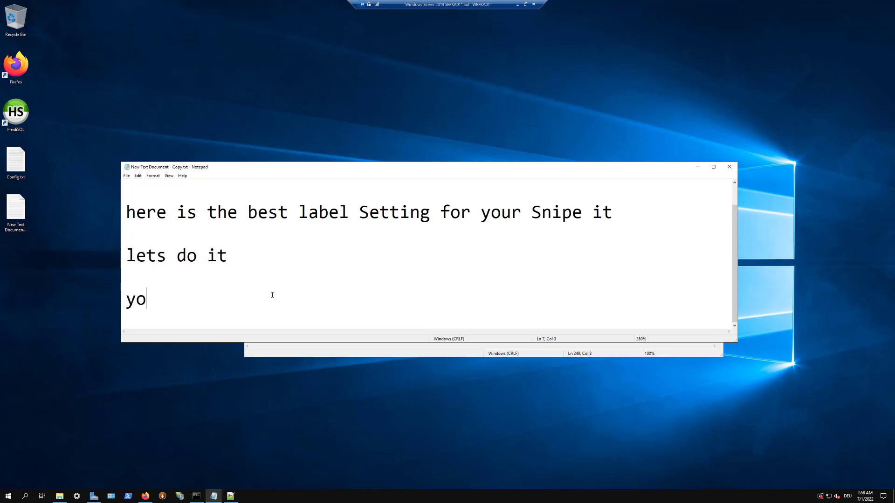
{"action": "type", "text": "u cann"}
{"action": "key", "text": "BackSpace"}
{"action": "key", "text": "BackSpace"}
{"action": "type", "text": "fi"}
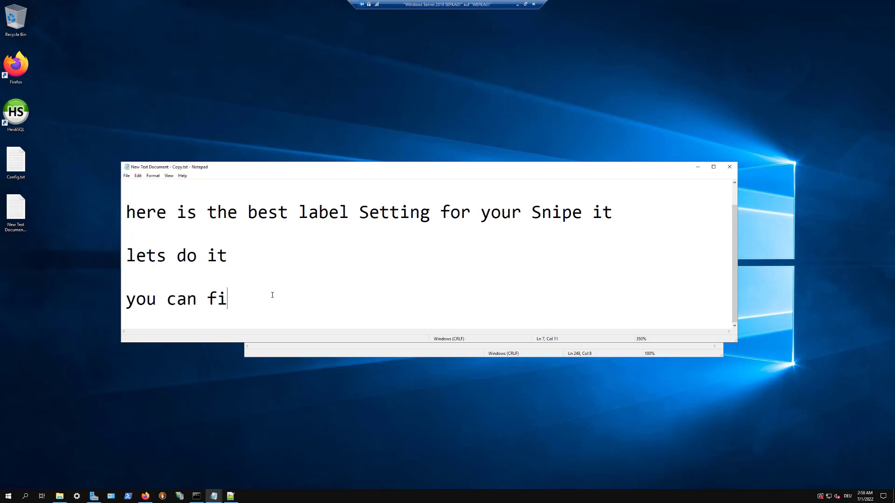
{"action": "type", "text": "nd the config "}
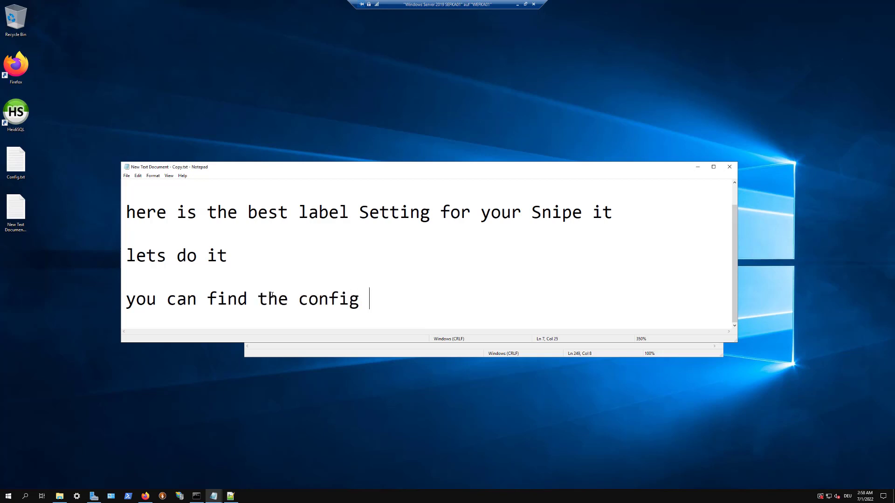
{"action": "type", "text": "file in d"}
{"action": "key", "text": "BackSpace"}
{"action": "type", "text": "the"}
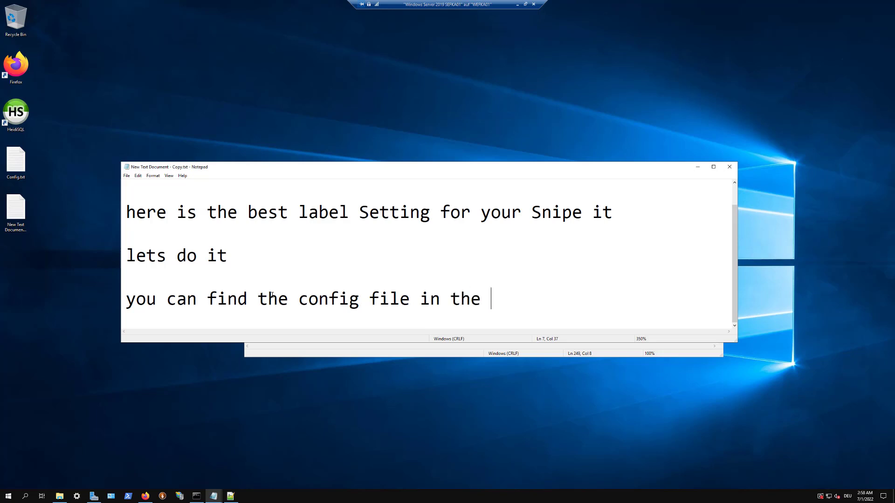
{"action": "type", "text": " D"}
{"action": "key", "text": "BackSpace"}
{"action": "type", "text": "descript"}
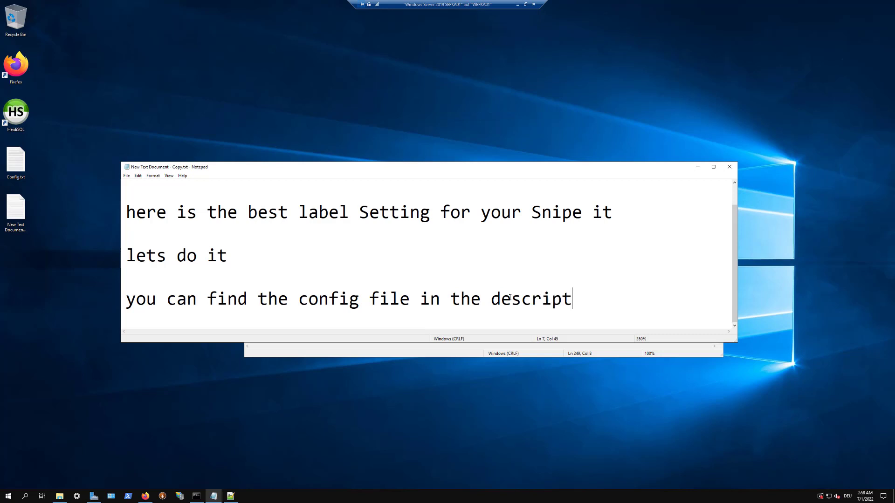
{"action": "type", "text": "ion below"}
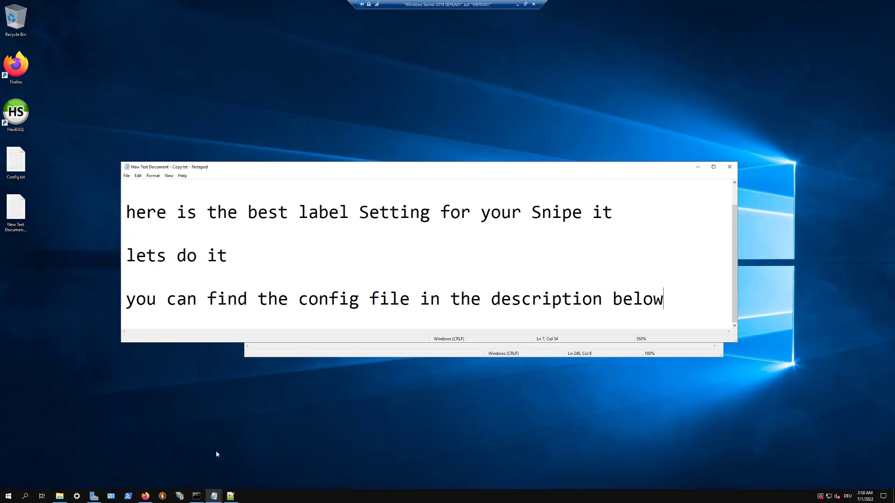
Step: Switch back to Config.txt and select its entire label template code again
{"action": "left_click", "coordinate": [214, 496]}
{"action": "left_click", "coordinate": [275, 466]}
{"action": "left_click", "coordinate": [311, 266]}
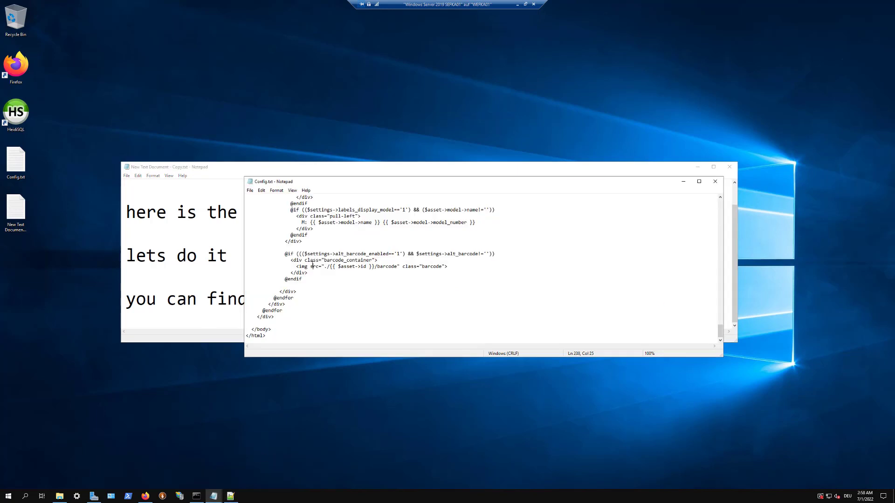
{"action": "key", "text": "ctrl+a"}
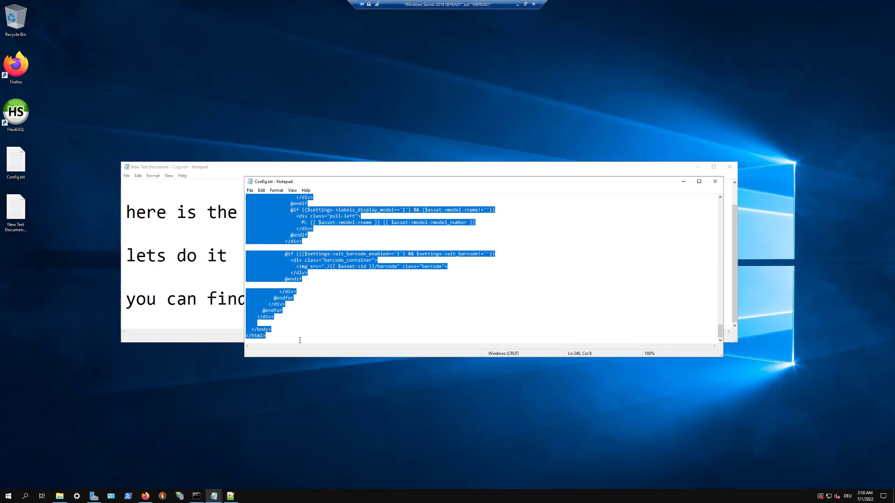
{"action": "left_click", "coordinate": [231, 496]}
{"action": "key", "text": "ctrl+a"}
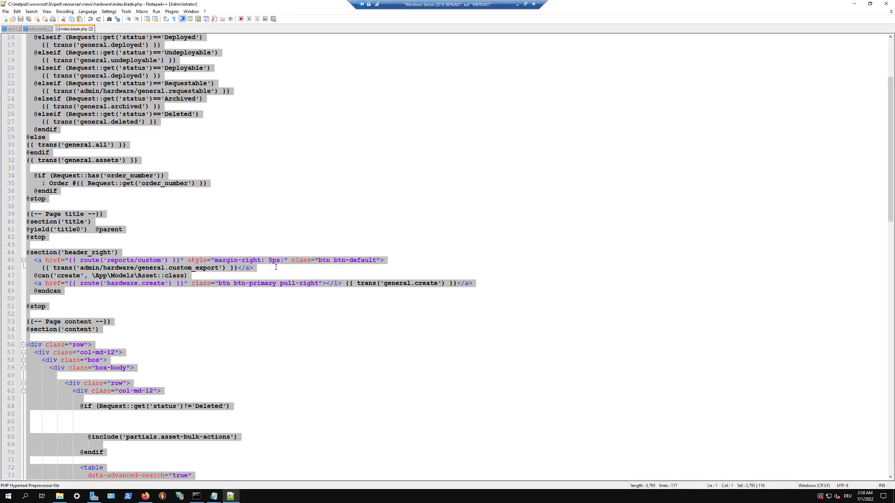
{"action": "key", "text": "Delete"}
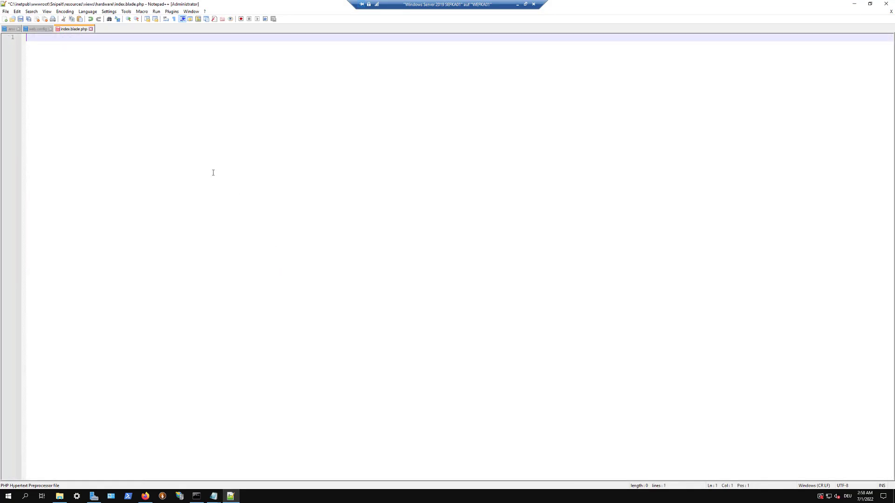
{"action": "key", "text": "ctrl+v"}
{"action": "key", "text": "ctrl+z"}
{"action": "key", "text": "ctrl+z"}
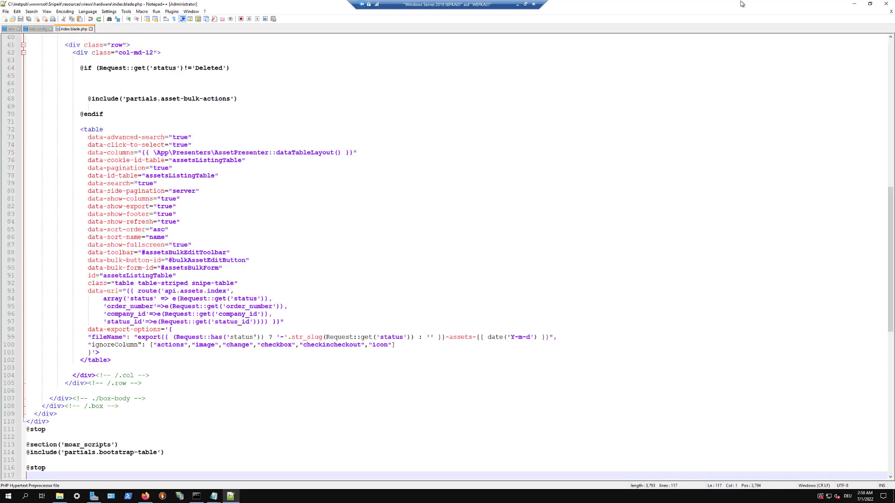
{"action": "left_click", "coordinate": [92, 28]}
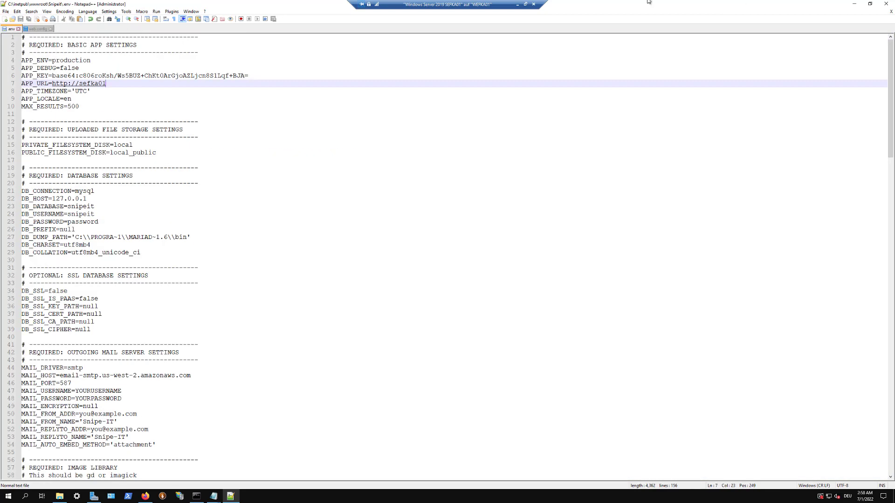
{"action": "left_click", "coordinate": [886, 4]}
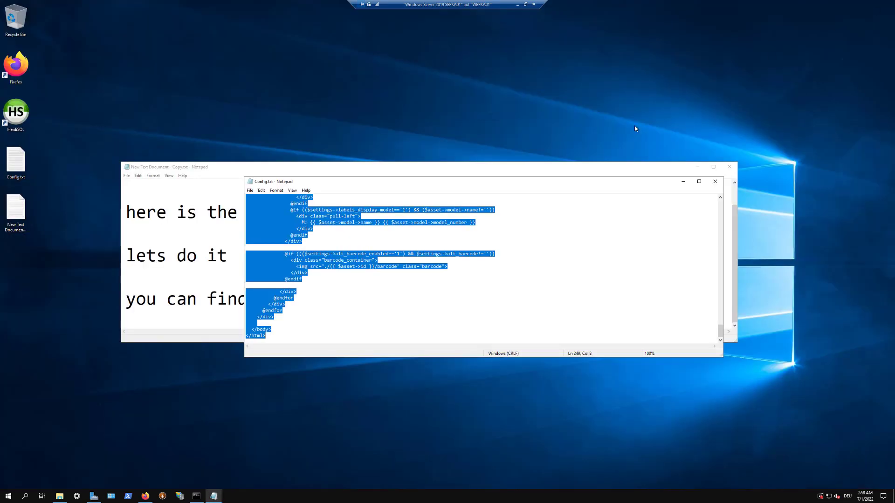
Step: Open labels.blade.php from Snipeit's resources\views\hardware folder in Notepad++
{"action": "left_click", "coordinate": [59, 496]}
{"action": "left_click", "coordinate": [407, 290]}
{"action": "left_click", "coordinate": [421, 229]}
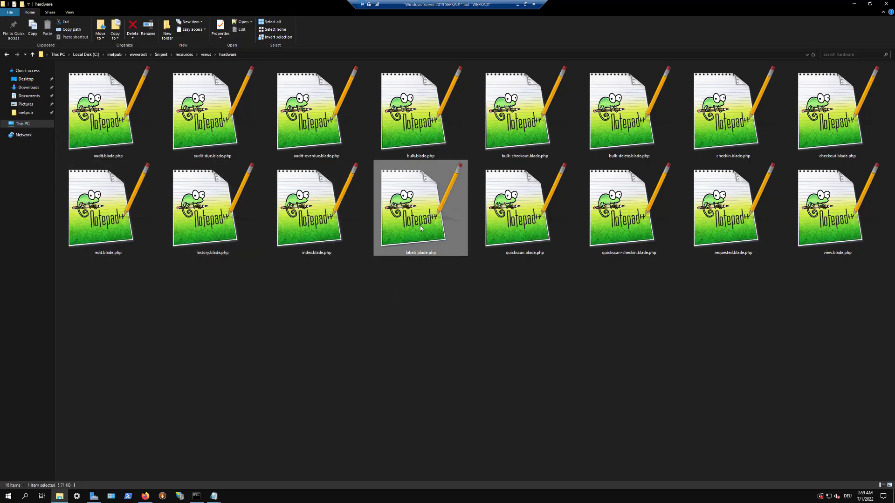
{"action": "right_click", "coordinate": [413, 233]}
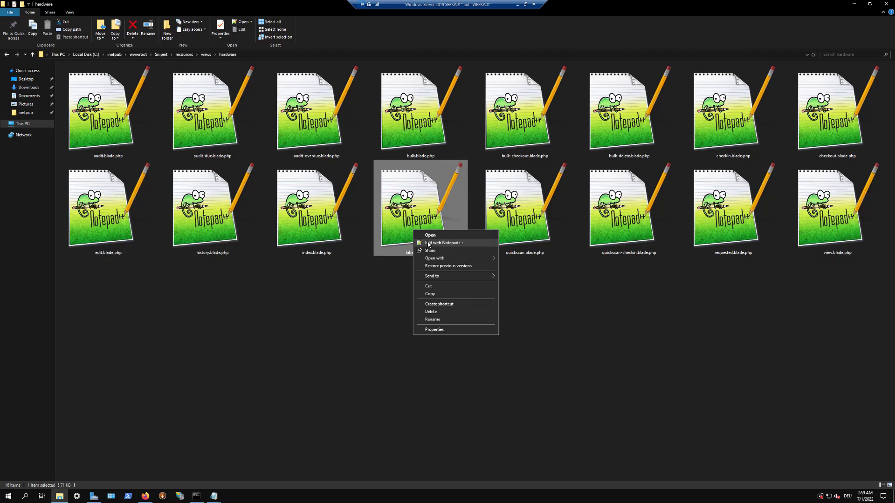
{"action": "left_click", "coordinate": [428, 243]}
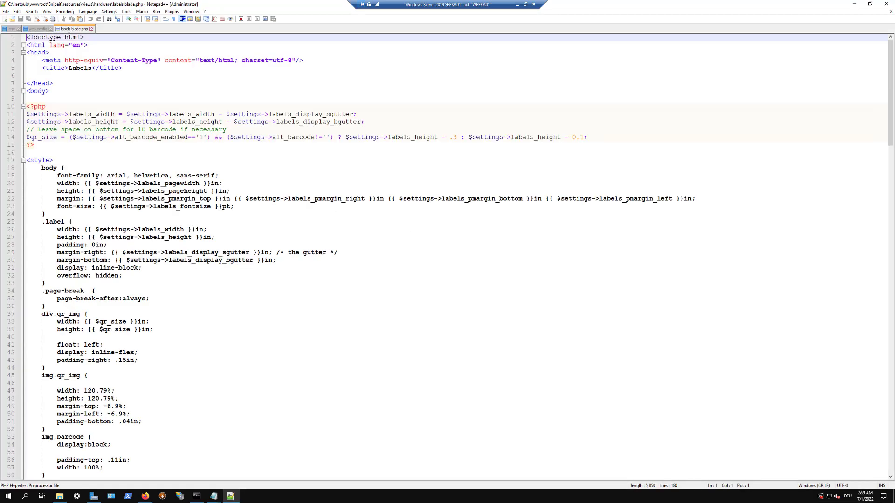
Step: Replace the entire content of labels.blade.php with the copied Config.txt label code and save the file
{"action": "scroll", "coordinate": [102, 91], "scroll_direction": "up", "scroll_amount": 2}
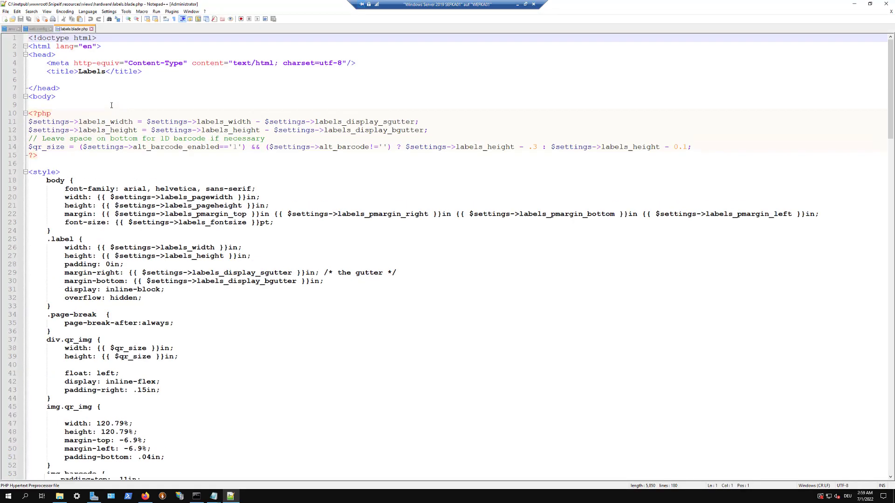
{"action": "left_click", "coordinate": [145, 113]}
{"action": "key", "text": "ctrl+a"}
{"action": "key", "text": "Delete"}
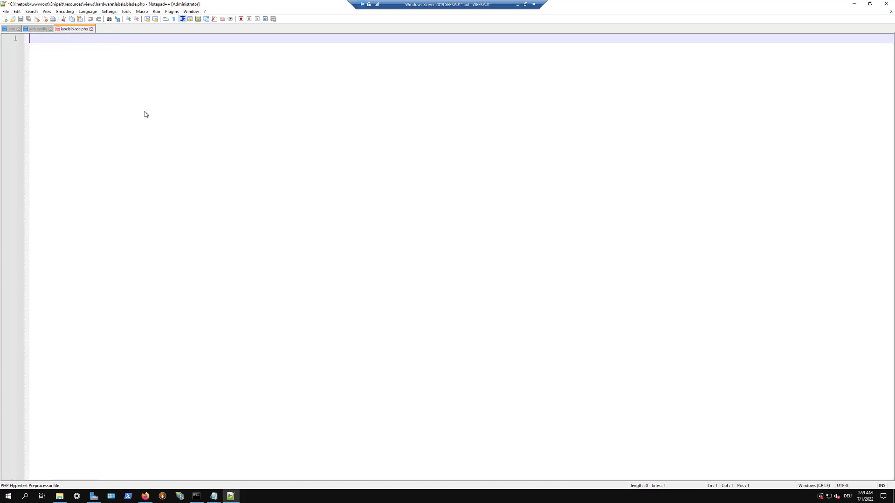
{"action": "key", "text": "ctrl+v"}
{"action": "scroll", "coordinate": [147, 123], "scroll_direction": "up", "scroll_amount": 20}
{"action": "scroll", "coordinate": [146, 124], "scroll_direction": "up", "scroll_amount": 20}
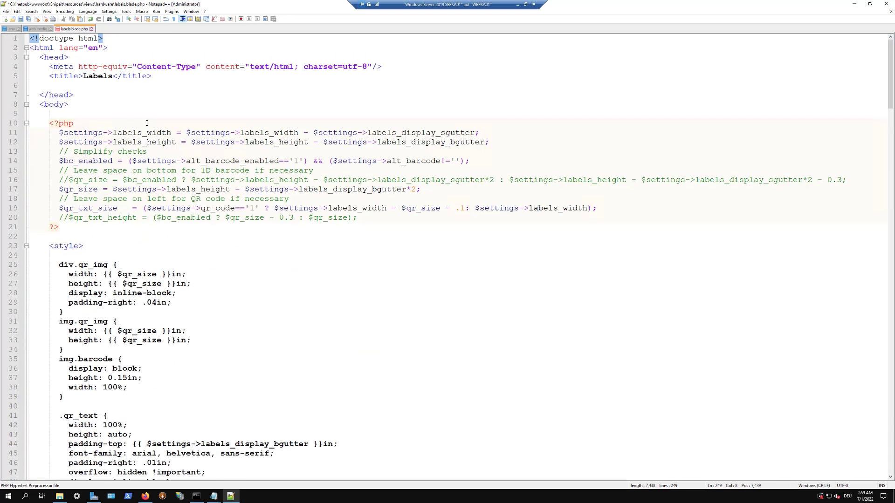
{"action": "left_click", "coordinate": [141, 113]}
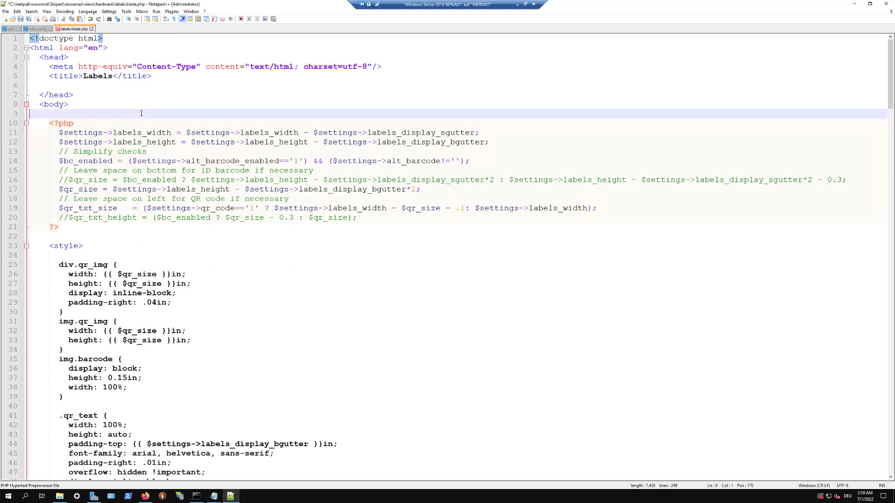
{"action": "key", "text": "ctrl+s"}
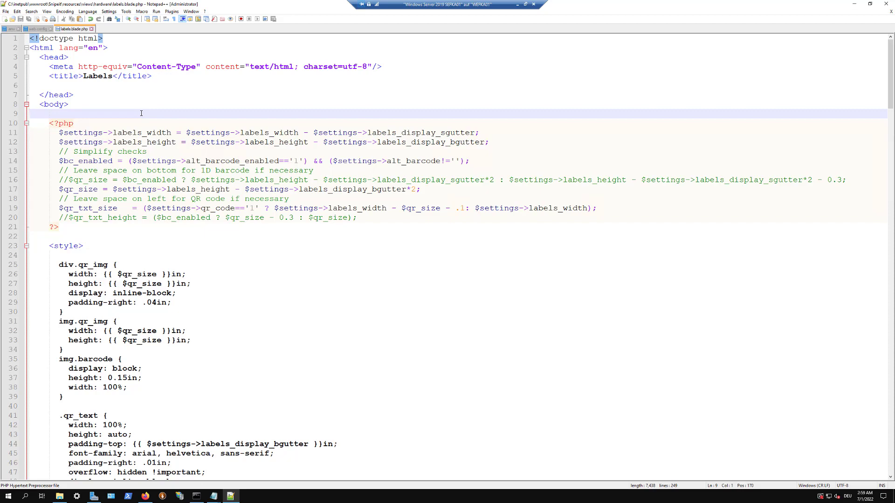
Step: Close the saved labels.blade.php file and exit Notepad++
{"action": "left_click", "coordinate": [854, 3]}
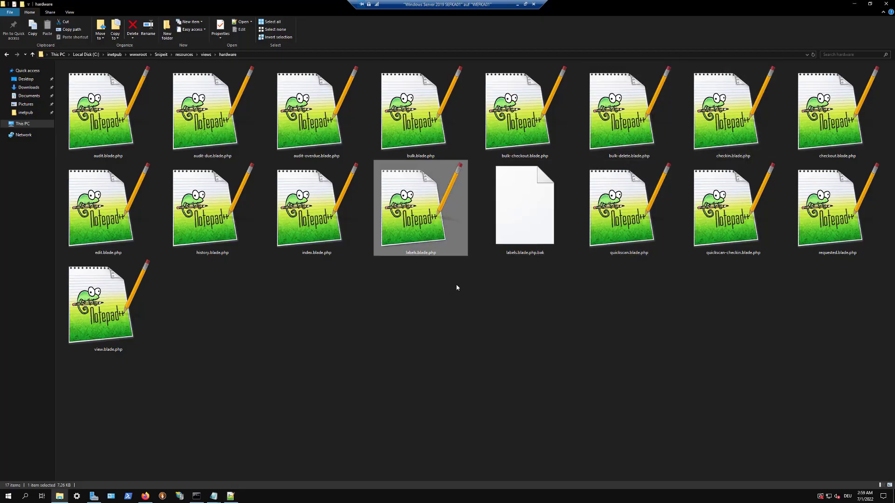
{"action": "left_click", "coordinate": [231, 496]}
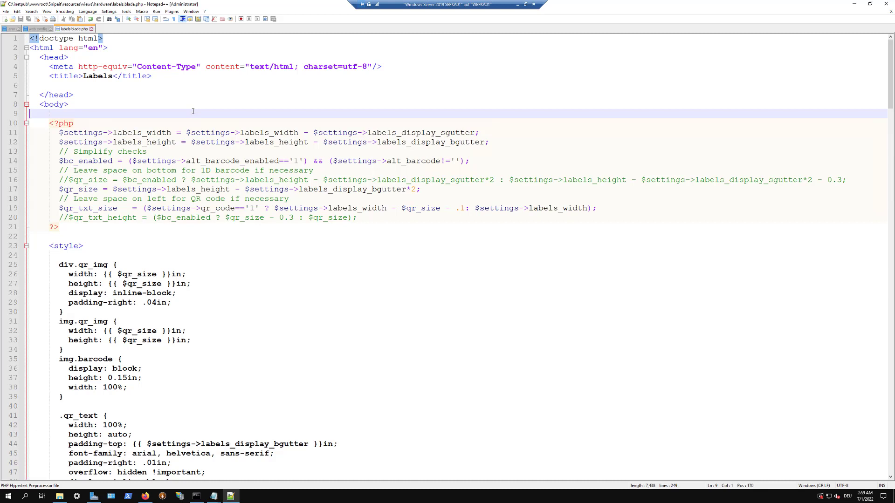
{"action": "left_click", "coordinate": [92, 29]}
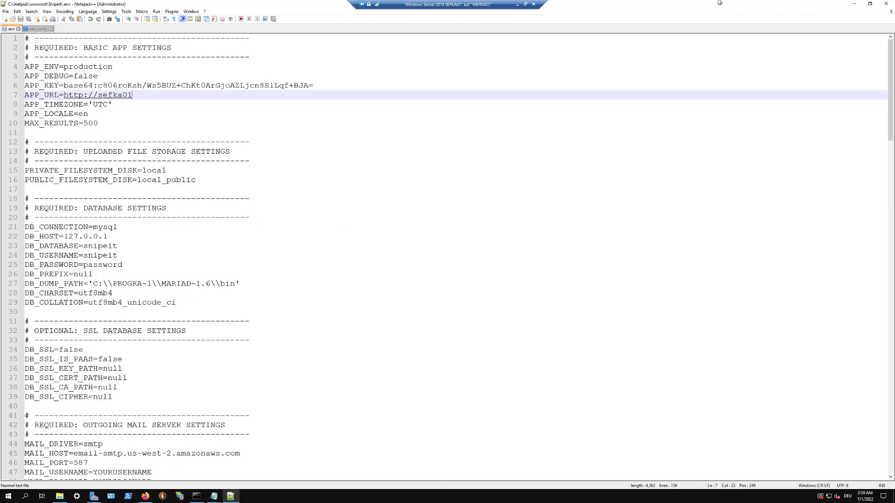
{"action": "left_click", "coordinate": [886, 4]}
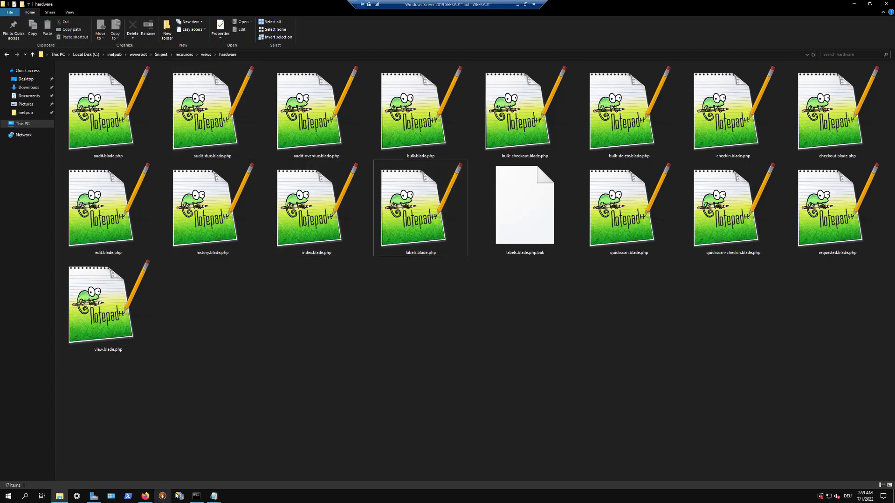
Step: Switch to Firefox, return to the Lenovo Notebook asset page and generate its label again to check the new layout
{"action": "left_click", "coordinate": [145, 497]}
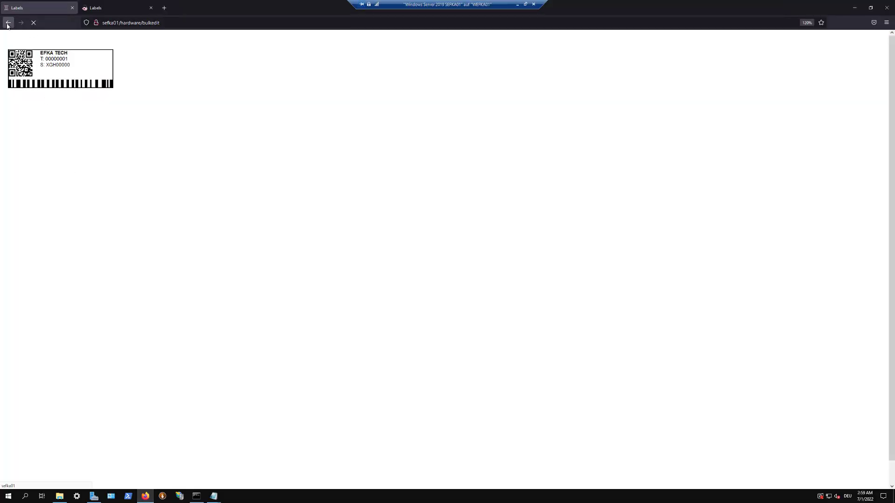
{"action": "left_click", "coordinate": [8, 23]}
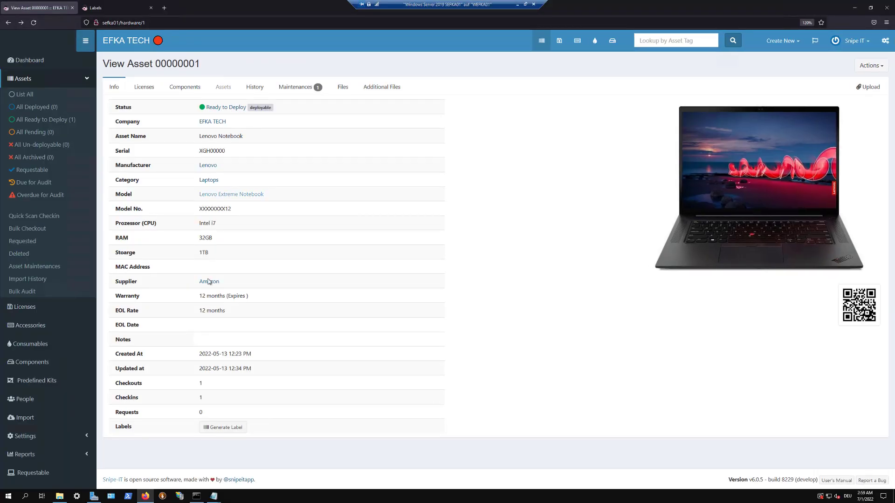
{"action": "left_click", "coordinate": [224, 426]}
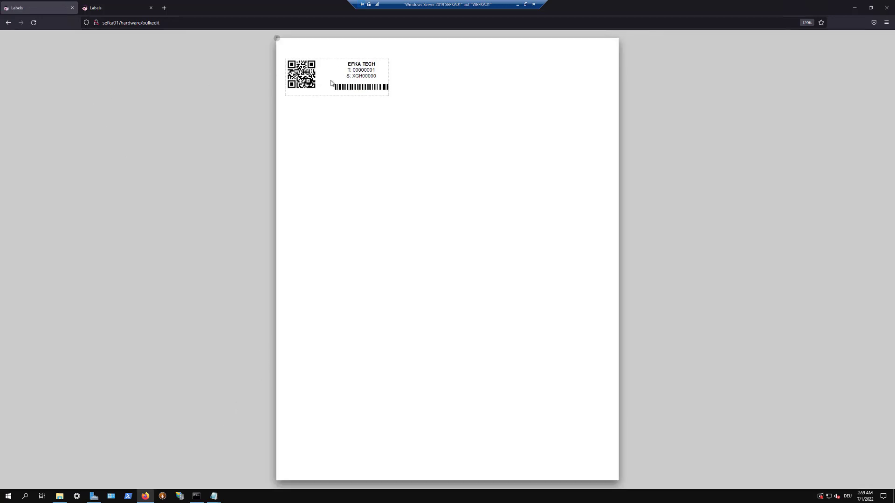
Step: Enable Company Name among the visible label fields in the admin label settings and save
{"action": "left_click", "coordinate": [9, 23]}
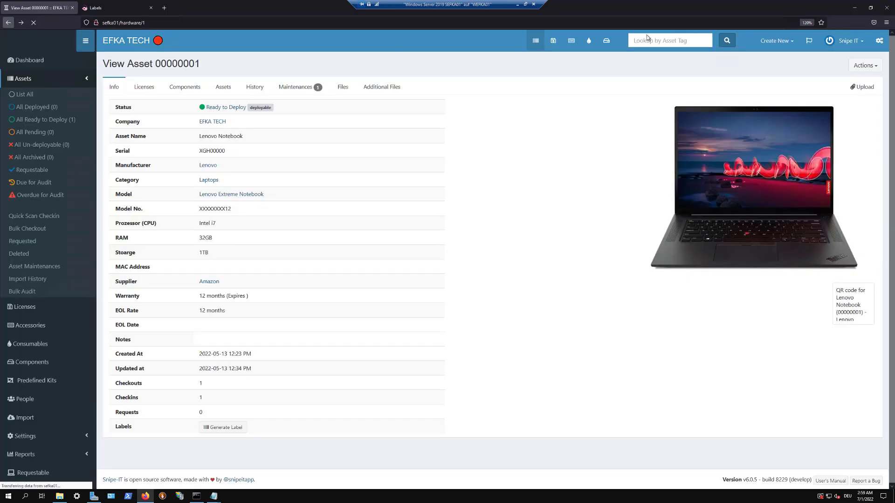
{"action": "left_click", "coordinate": [885, 40]}
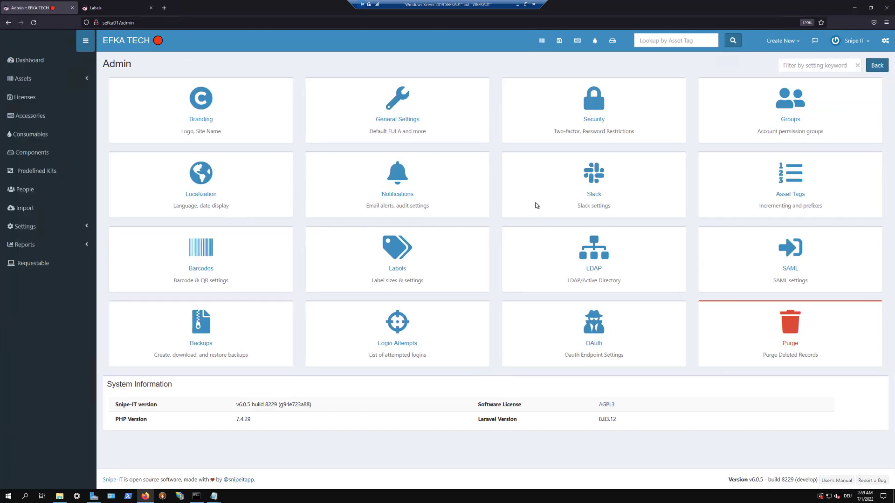
{"action": "left_click", "coordinate": [411, 258]}
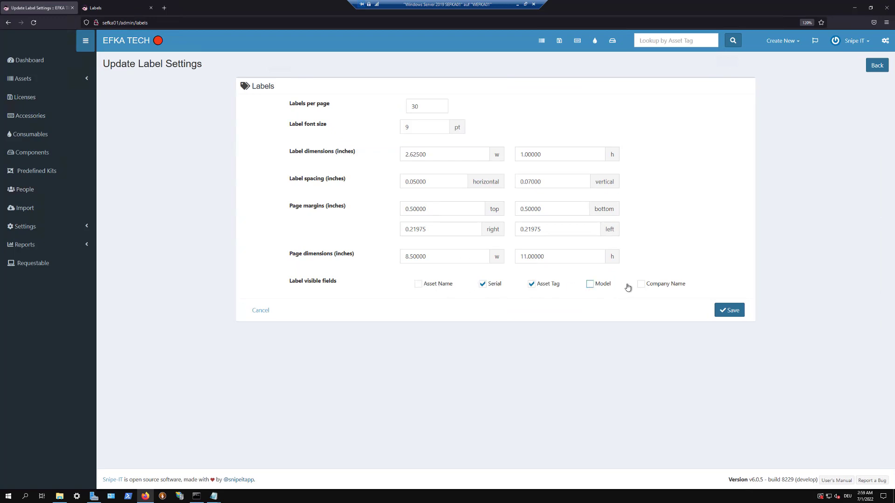
{"action": "left_click", "coordinate": [643, 285]}
{"action": "left_click", "coordinate": [722, 310]}
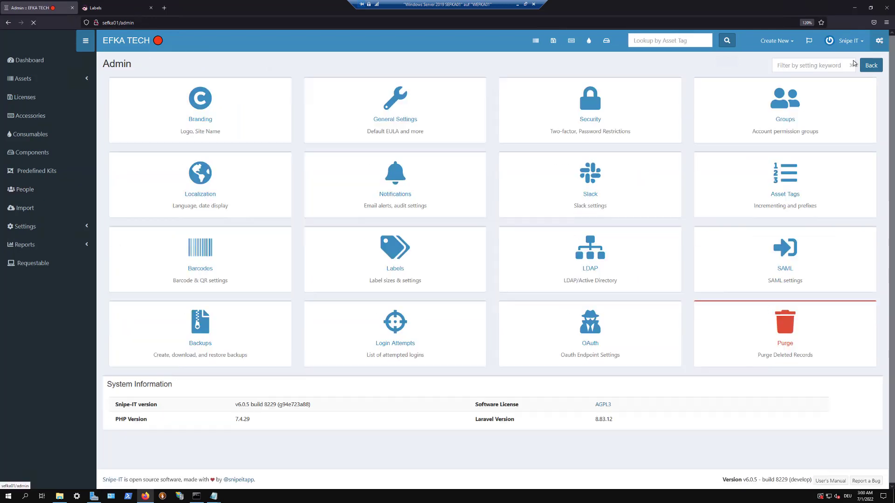
Step: Turn off the 1D barcode display in the barcode settings and save
{"action": "left_click", "coordinate": [202, 254]}
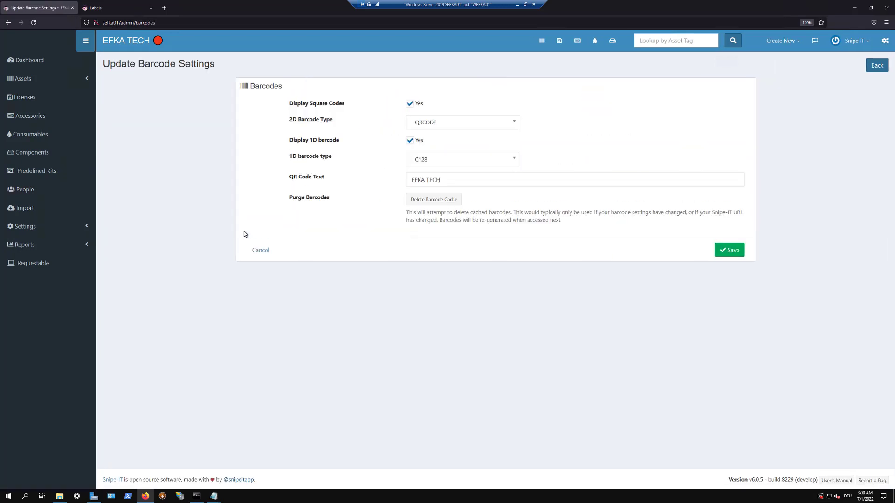
{"action": "left_click", "coordinate": [411, 141]}
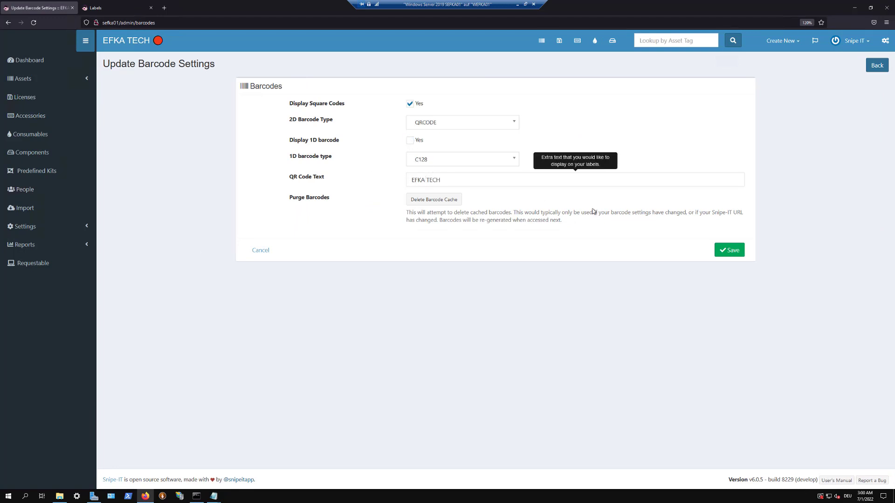
{"action": "left_click", "coordinate": [734, 251]}
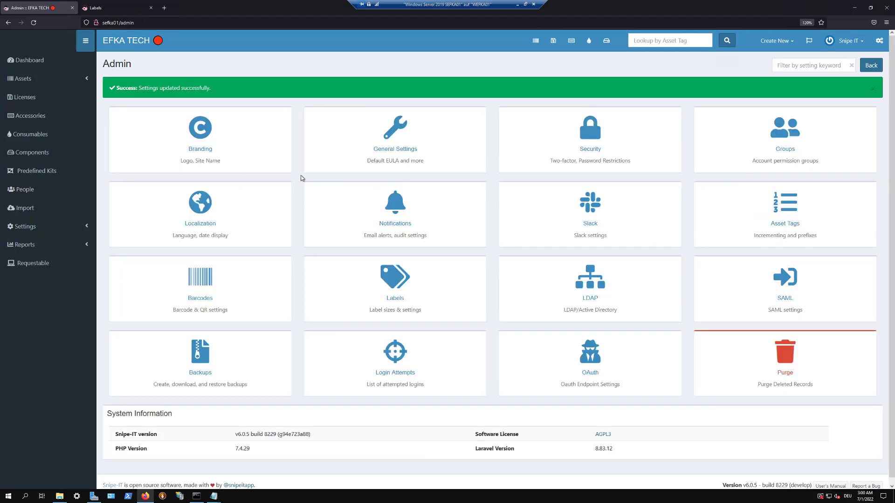
Step: Open the Lenovo Notebook asset from the dashboard's recent activity and generate its label to check the changed settings
{"action": "left_click", "coordinate": [147, 45]}
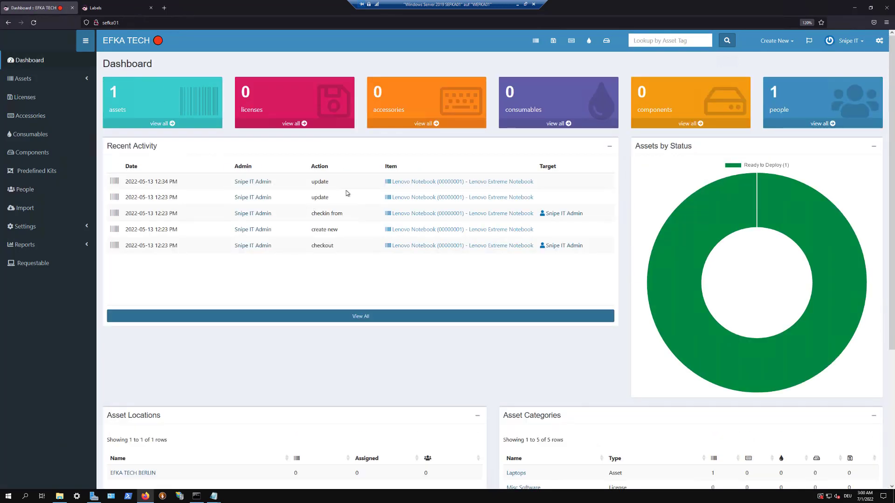
{"action": "left_click", "coordinate": [433, 187]}
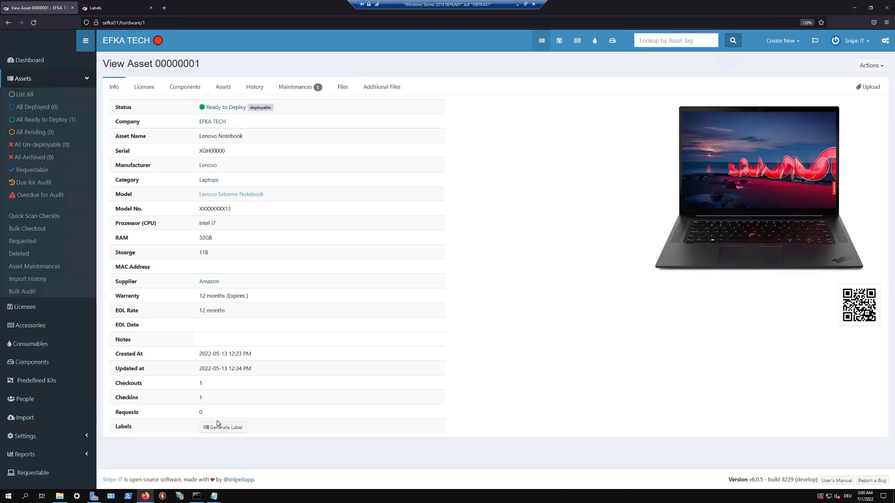
{"action": "left_click", "coordinate": [207, 426]}
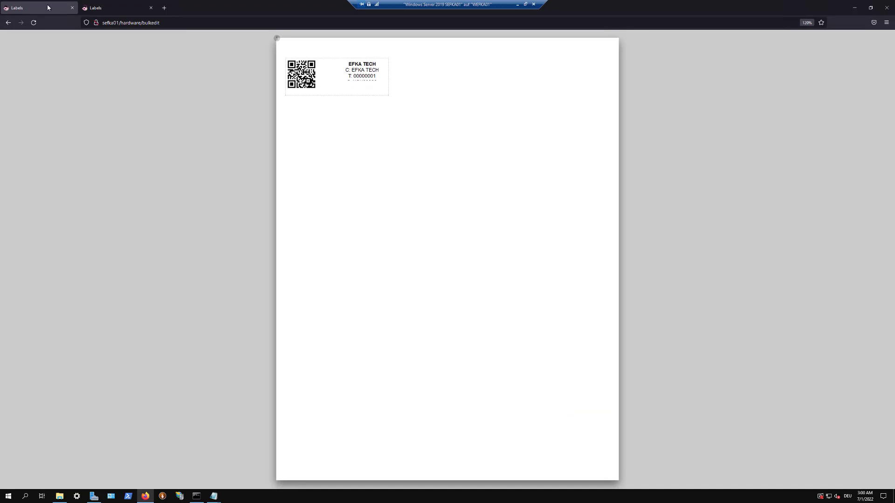
Step: In the second browser tab, disable Company Name and Asset Tag as visible fields in the label settings and save
{"action": "left_click", "coordinate": [135, 7]}
{"action": "left_click", "coordinate": [7, 23]}
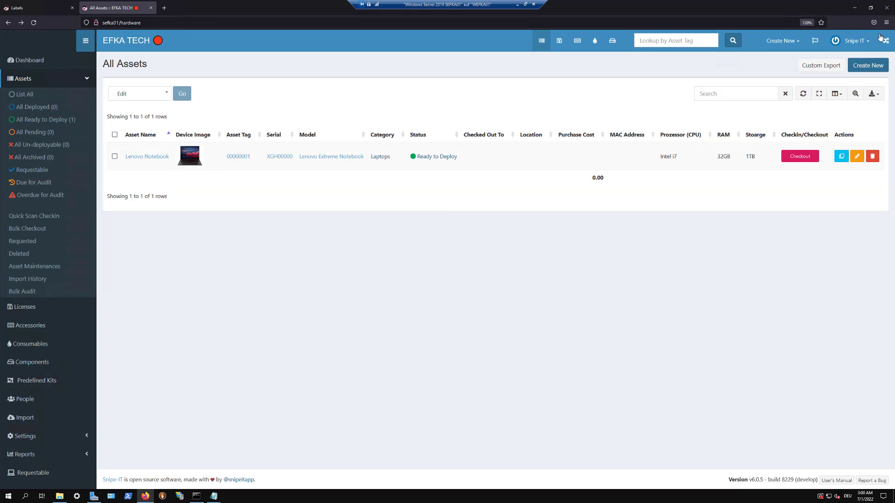
{"action": "left_click", "coordinate": [883, 39]}
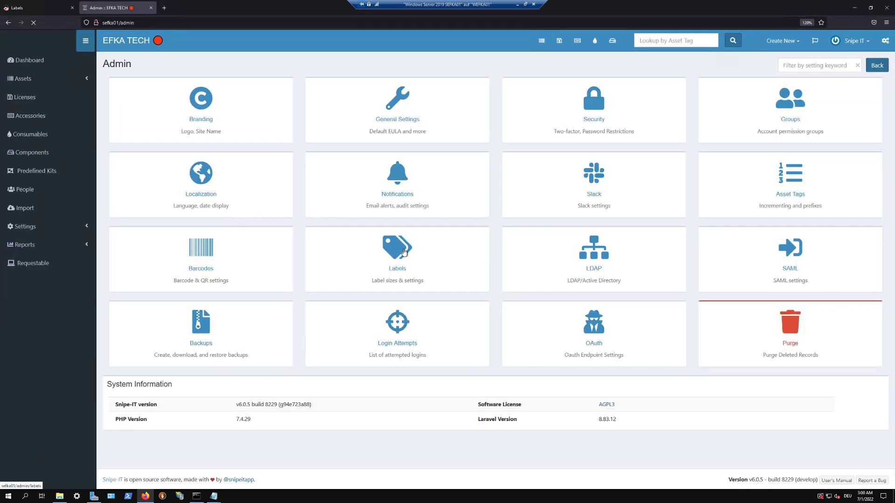
{"action": "left_click", "coordinate": [404, 252]}
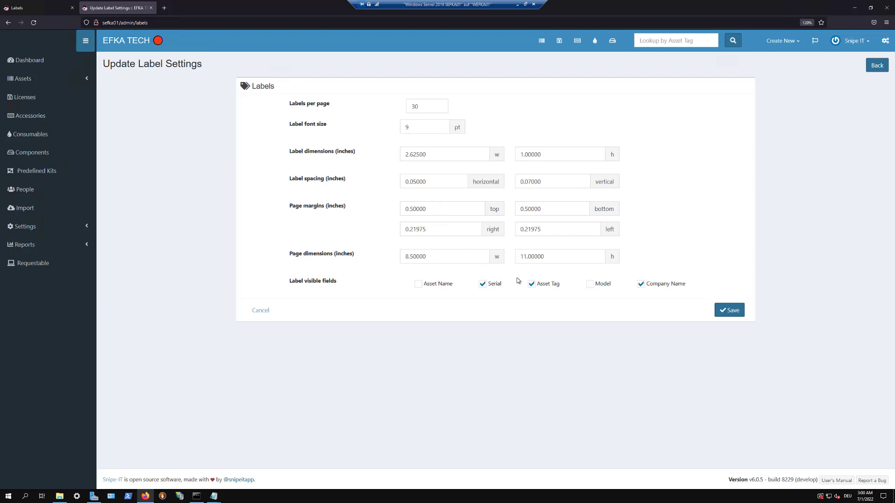
{"action": "left_click", "coordinate": [642, 285]}
{"action": "left_click", "coordinate": [531, 285]}
{"action": "left_click", "coordinate": [728, 312]}
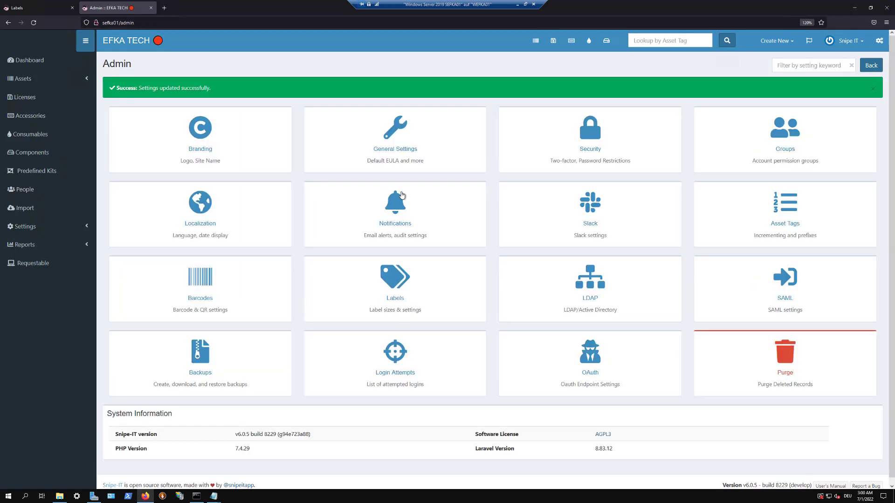
Step: Reload the generated label page in the first browser tab, resending the form data, to check the visible fields
{"action": "left_click", "coordinate": [70, 3]}
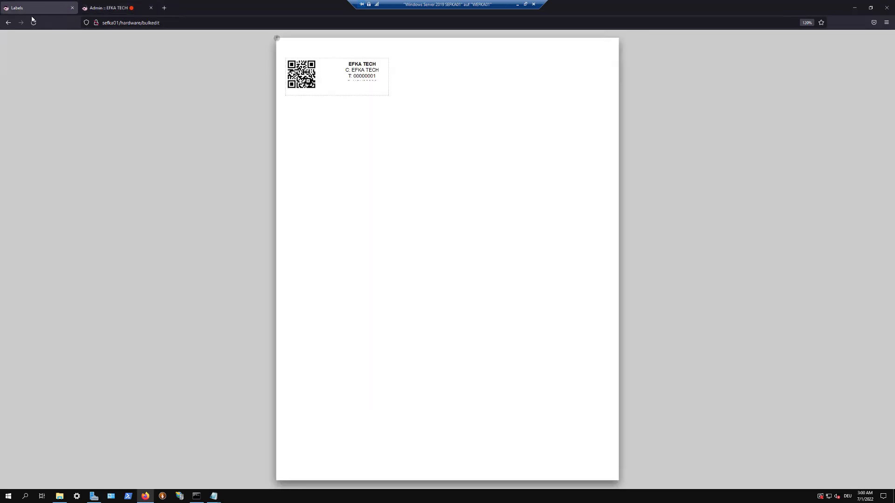
{"action": "left_click", "coordinate": [34, 23]}
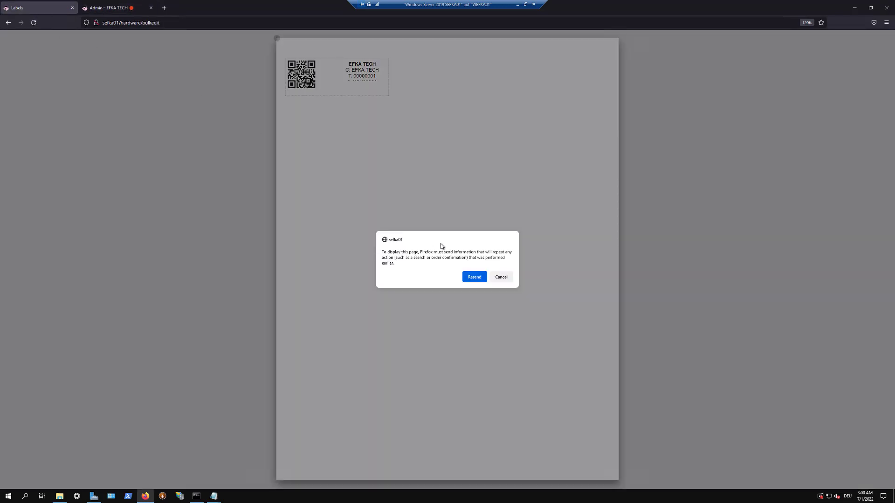
{"action": "left_click", "coordinate": [478, 276]}
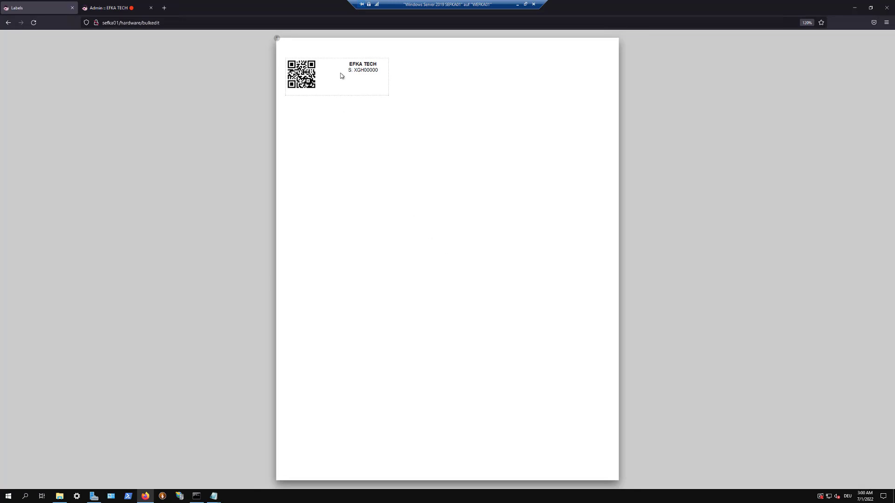
Step: In the second browser tab, enable Asset Tag as a visible field in the label settings and save
{"action": "left_click", "coordinate": [109, 7]}
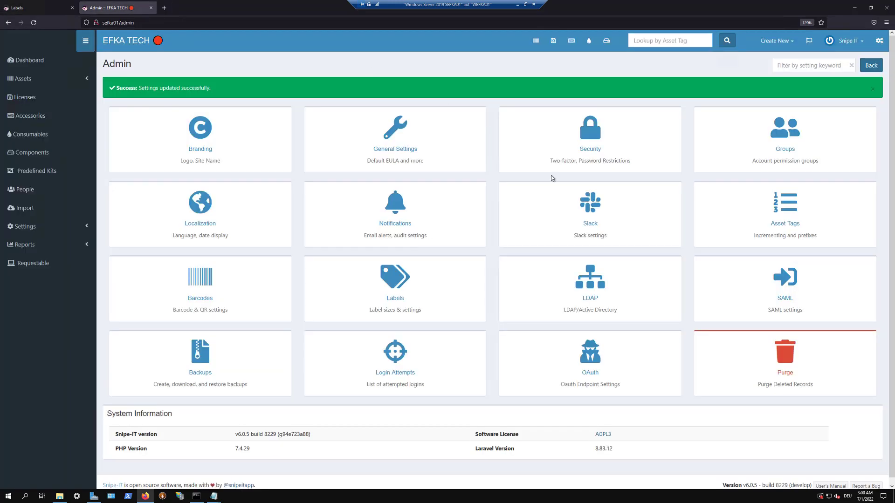
{"action": "left_click", "coordinate": [397, 283]}
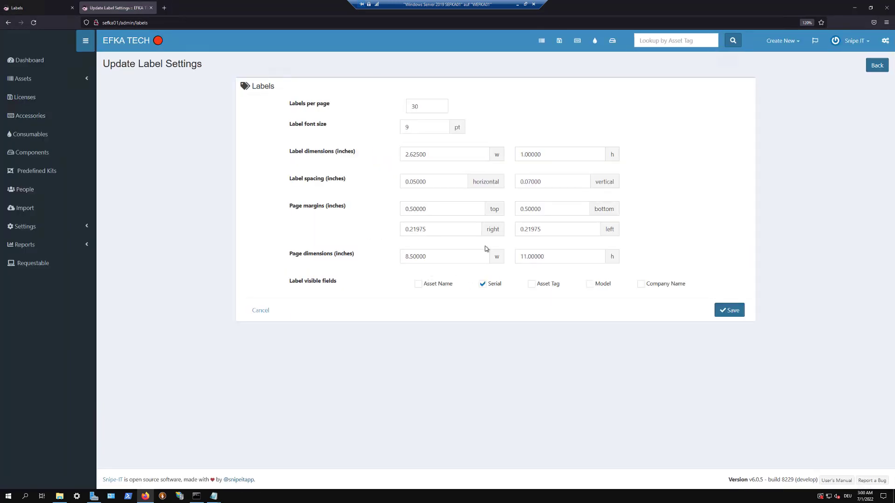
{"action": "left_click", "coordinate": [532, 284]}
{"action": "left_click", "coordinate": [722, 309]}
Step: Reload the generated label with the form data resent and enlarge it to inspect the asset tag and serial lines
{"action": "left_click", "coordinate": [28, 7]}
{"action": "left_click", "coordinate": [34, 23]}
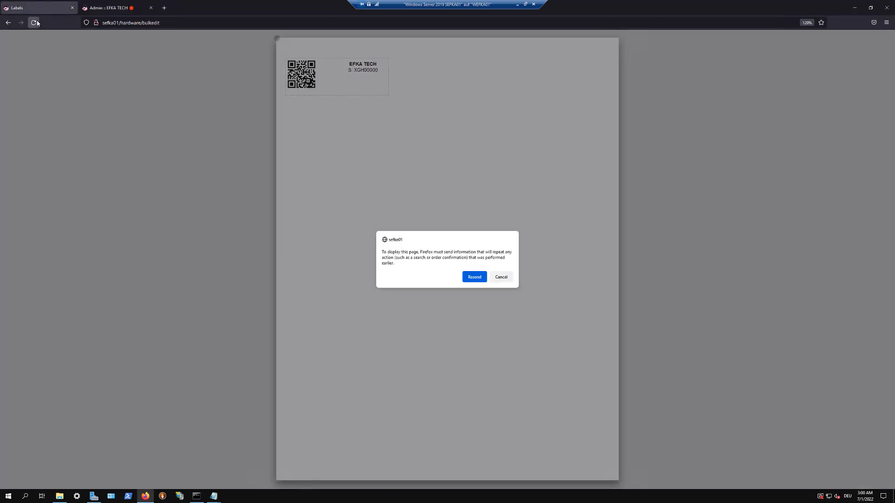
{"action": "left_click", "coordinate": [475, 277]}
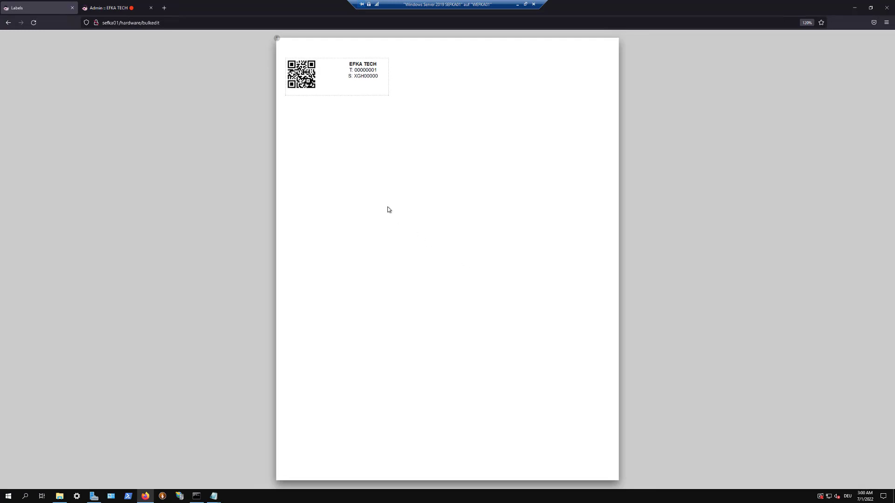
{"action": "scroll", "coordinate": [388, 210], "scroll_direction": "up", "scroll_amount": 8}
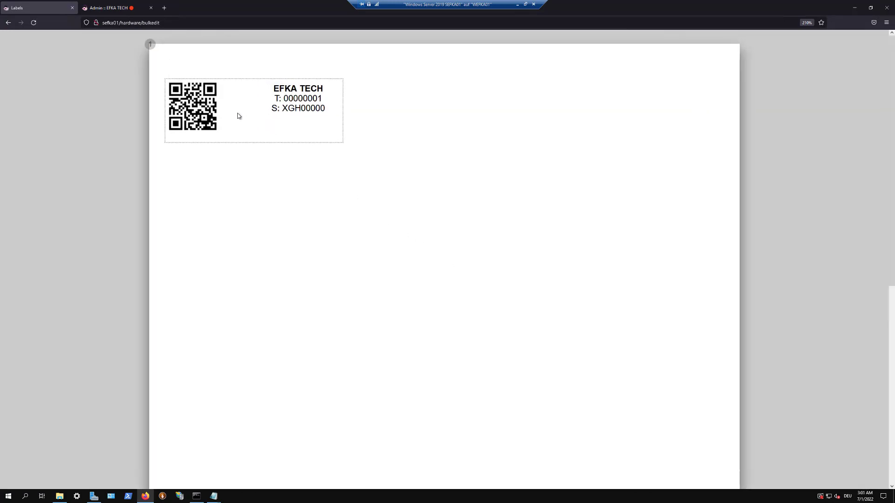
Step: Turn on the 1D barcode display with type C128 in the barcode settings and save
{"action": "key", "text": "ctrl+Tab"}
{"action": "scroll", "coordinate": [543, 267], "scroll_direction": "down", "scroll_amount": 6}
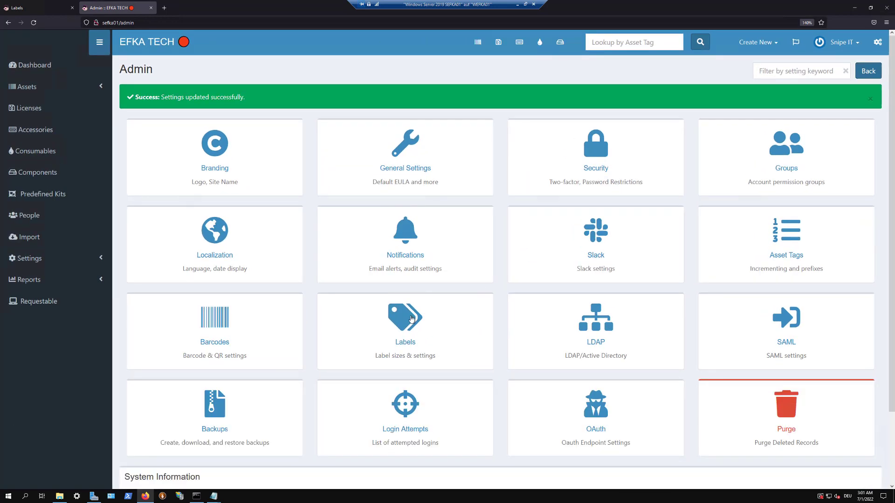
{"action": "left_click", "coordinate": [224, 324]}
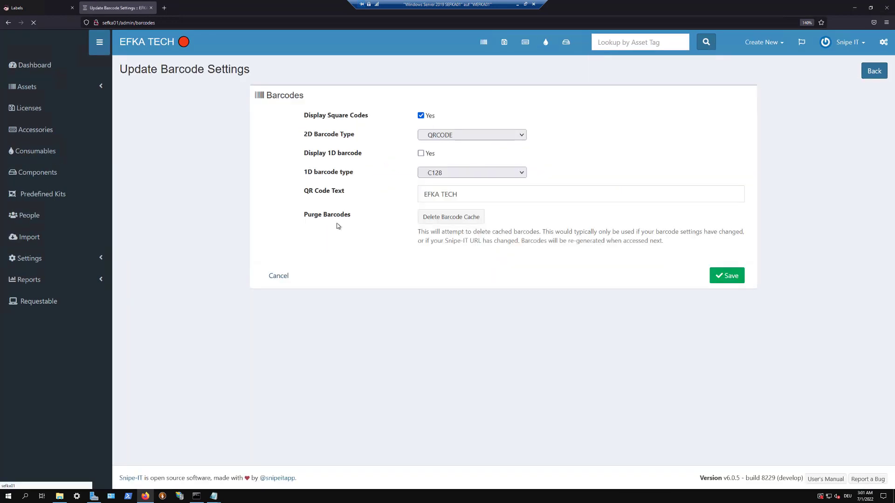
{"action": "left_click", "coordinate": [450, 143]}
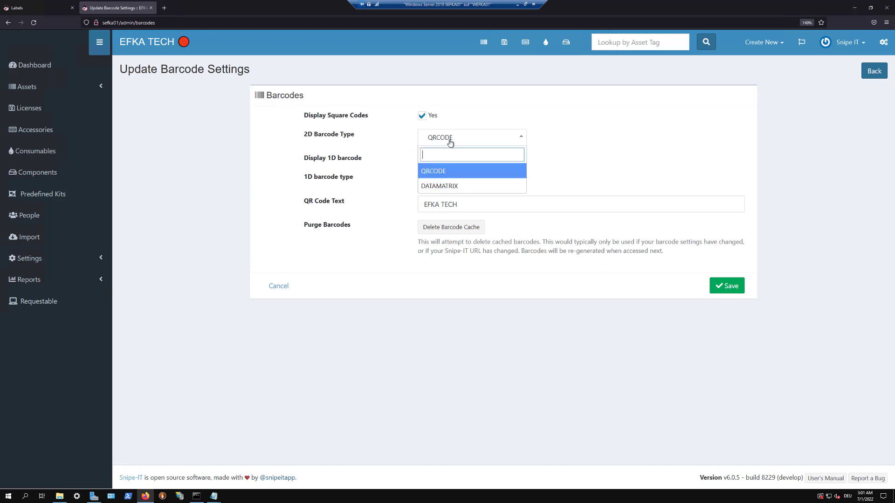
{"action": "left_click", "coordinate": [450, 141]}
{"action": "left_click", "coordinate": [423, 160]}
{"action": "left_click", "coordinate": [455, 184]}
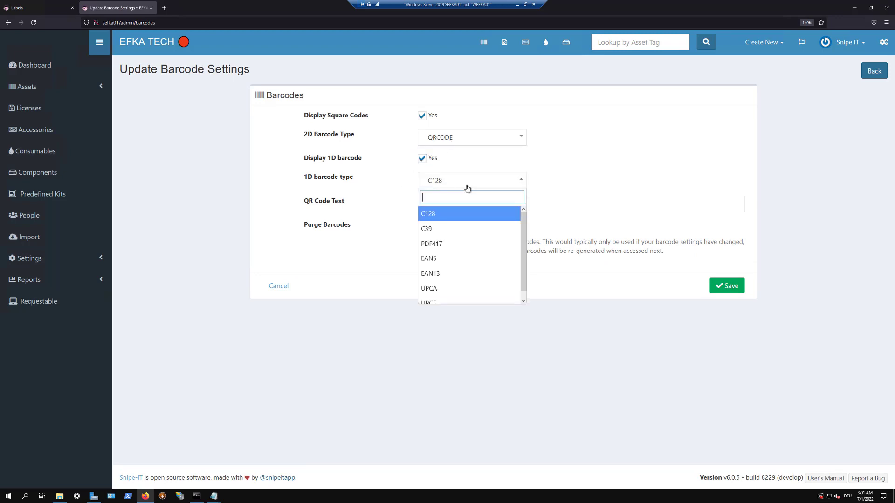
{"action": "scroll", "coordinate": [472, 228], "scroll_direction": "down", "scroll_amount": 1}
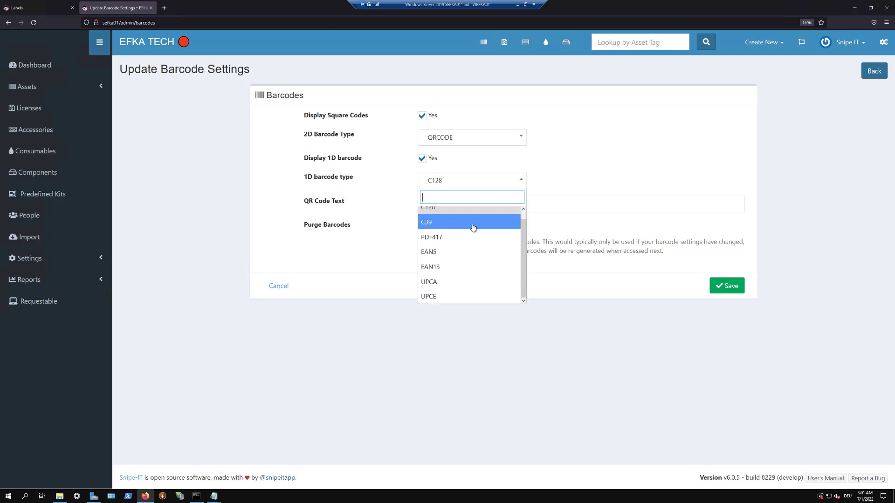
{"action": "scroll", "coordinate": [473, 227], "scroll_direction": "up", "scroll_amount": 1}
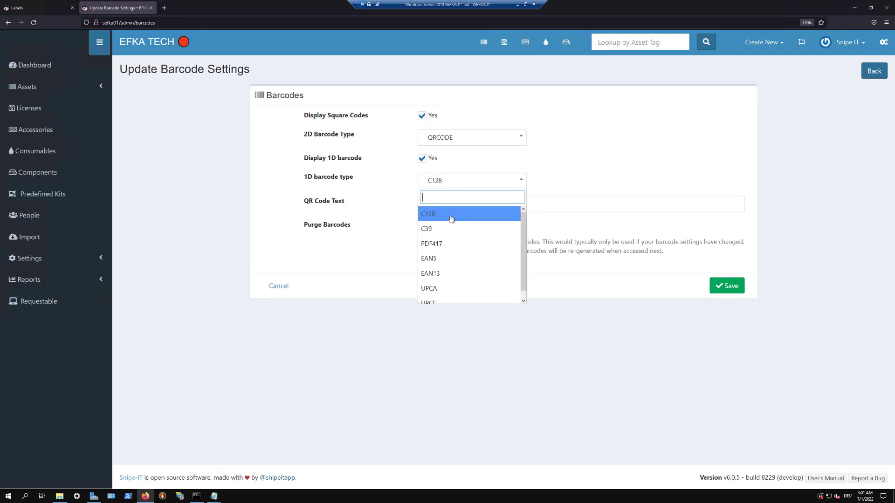
{"action": "left_click", "coordinate": [451, 218]}
{"action": "left_click", "coordinate": [727, 285]}
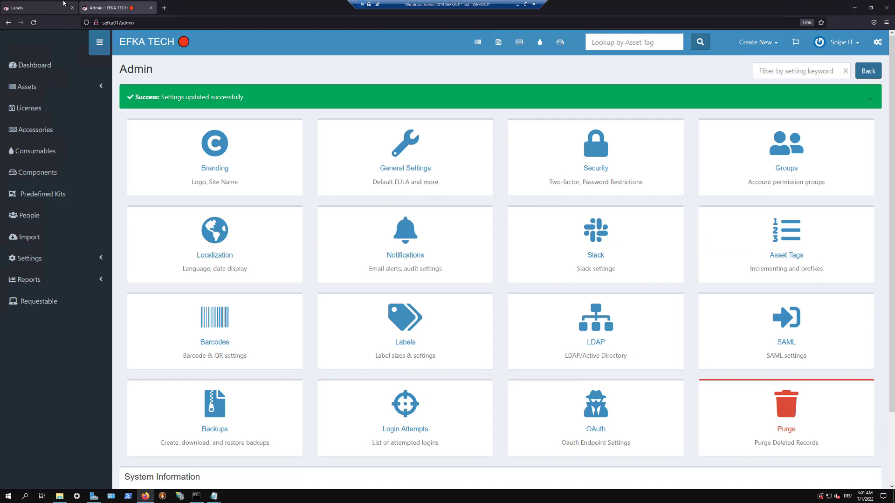
Step: Refresh the generated label in the first browser tab to check how the 1D barcode appears
{"action": "left_click", "coordinate": [29, 8]}
{"action": "left_click", "coordinate": [31, 22]}
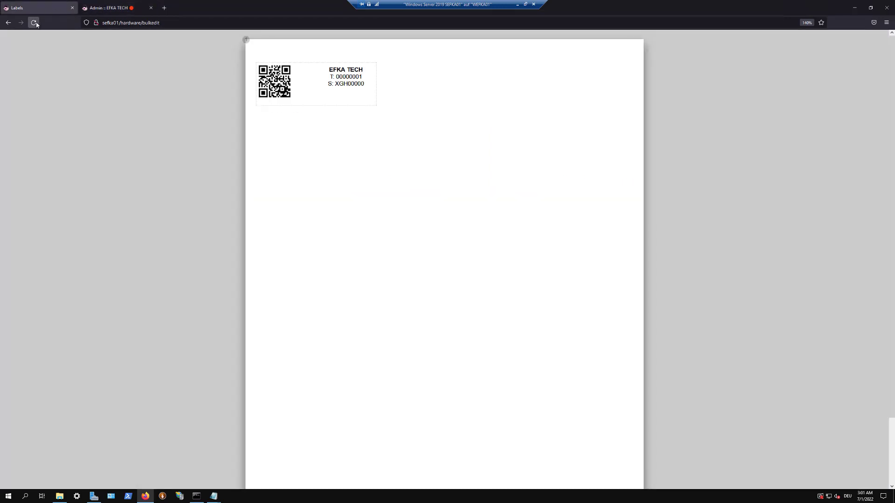
{"action": "left_click", "coordinate": [472, 278]}
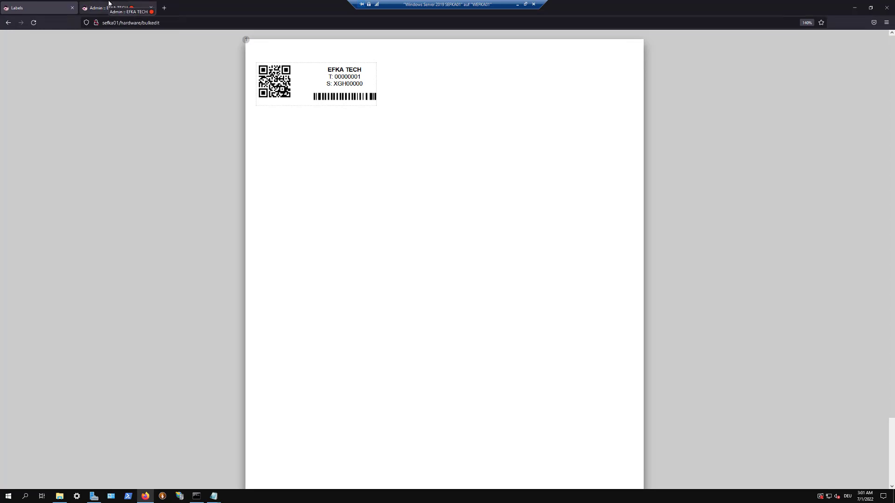
Step: Turn the 1D barcode display back off in the barcode settings and save
{"action": "left_click", "coordinate": [109, 3]}
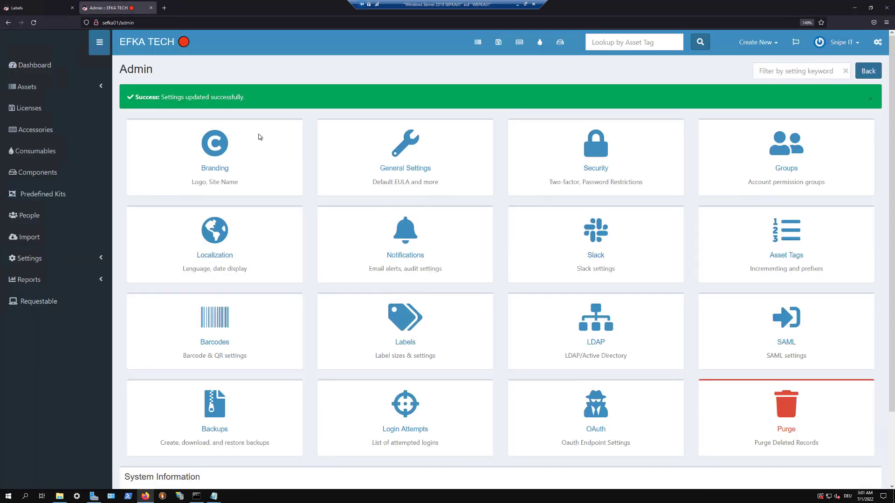
{"action": "left_click", "coordinate": [217, 321]}
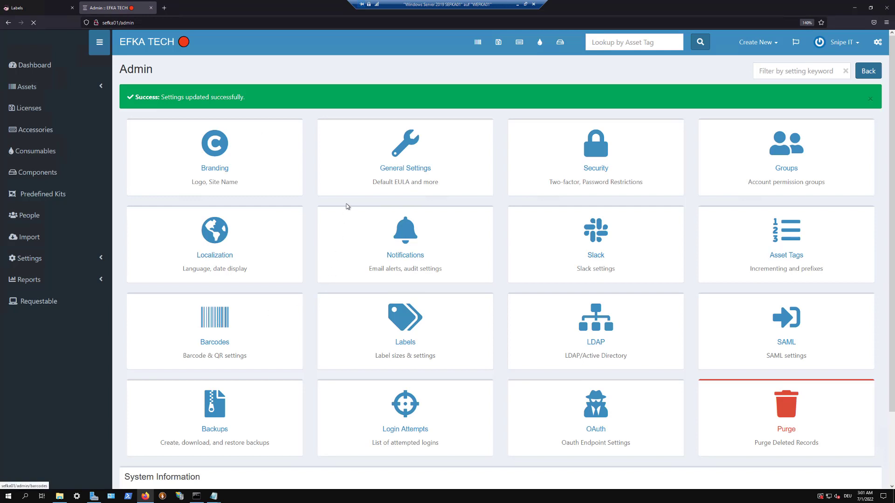
{"action": "left_click", "coordinate": [422, 159]}
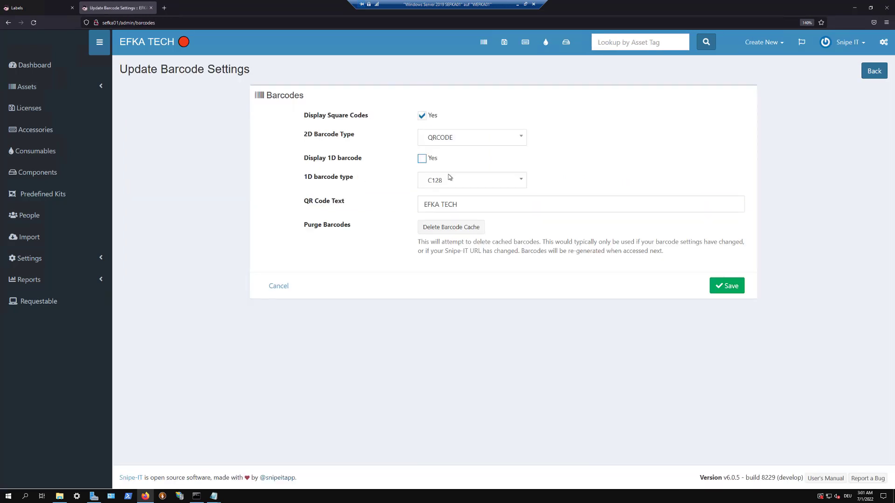
{"action": "left_click", "coordinate": [729, 286]}
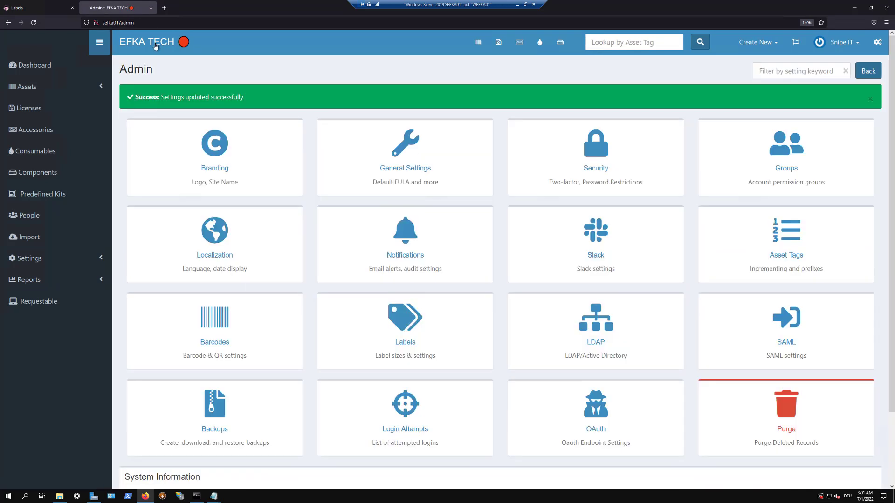
Step: Return to the dashboard, close the old Labels tab, and generate a fresh label from the Lenovo Notebook asset
{"action": "left_click", "coordinate": [156, 46]}
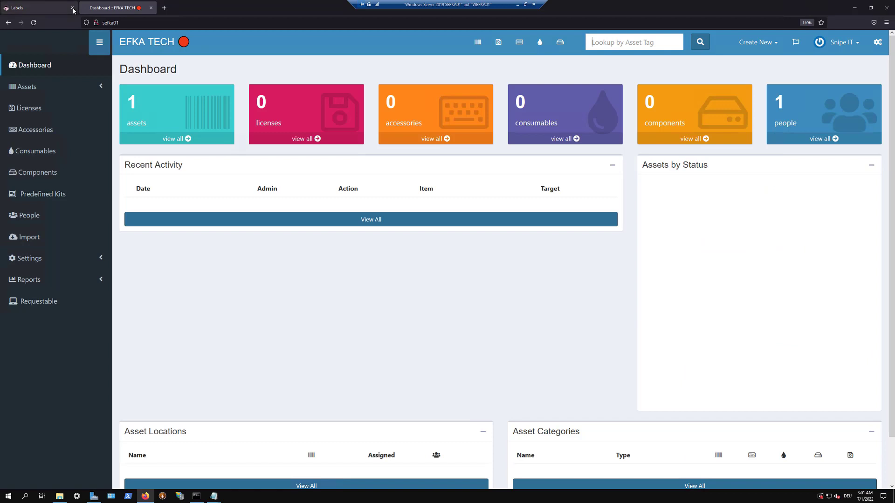
{"action": "left_click", "coordinate": [72, 8]}
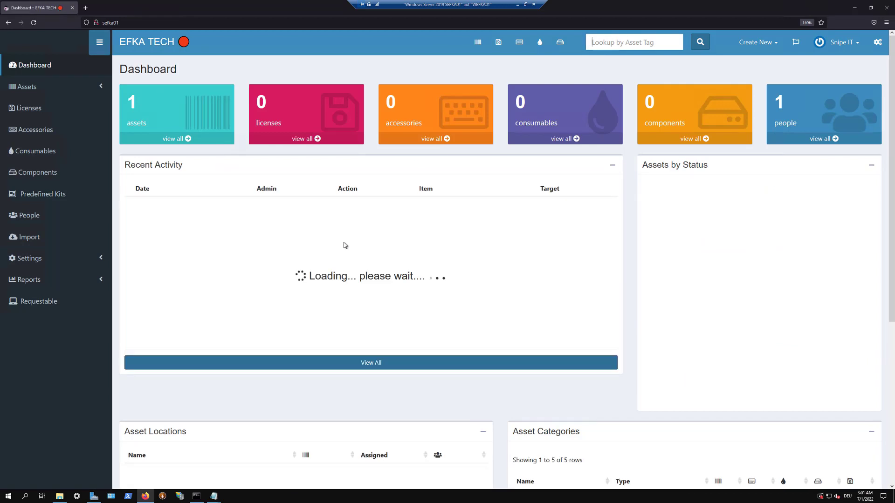
{"action": "left_click", "coordinate": [409, 213]}
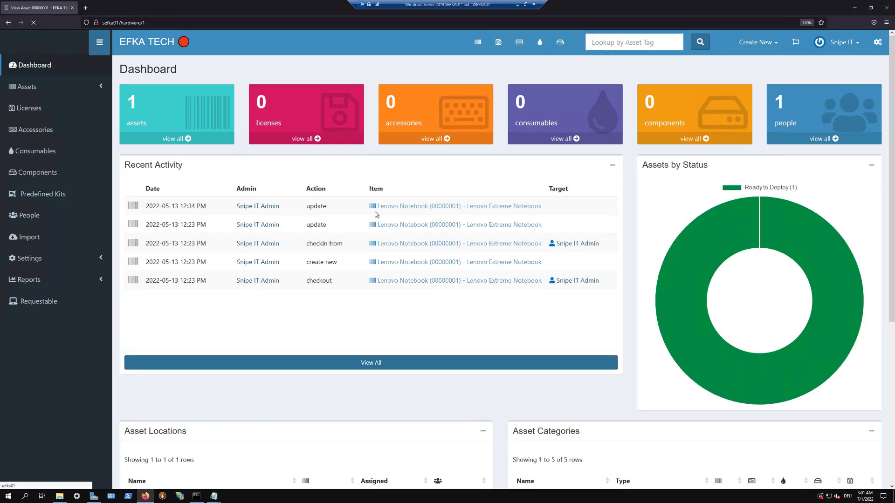
{"action": "scroll", "coordinate": [292, 385], "scroll_direction": "down", "scroll_amount": 3}
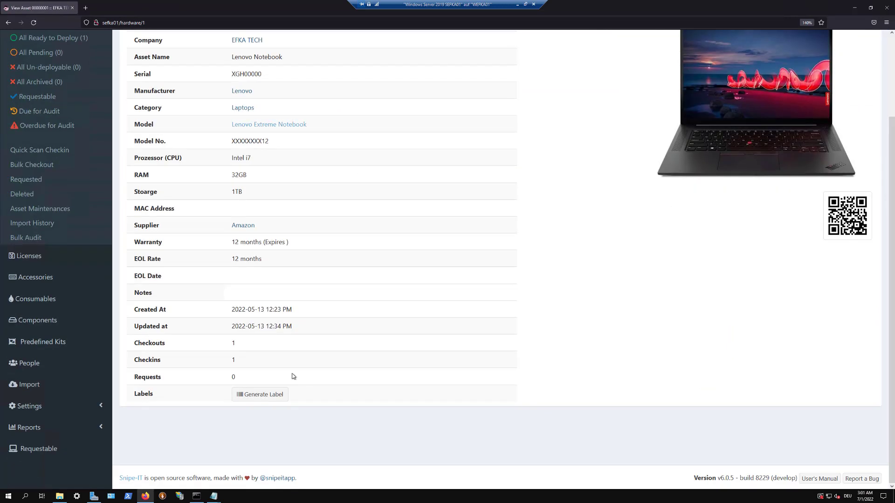
{"action": "left_click", "coordinate": [275, 393]}
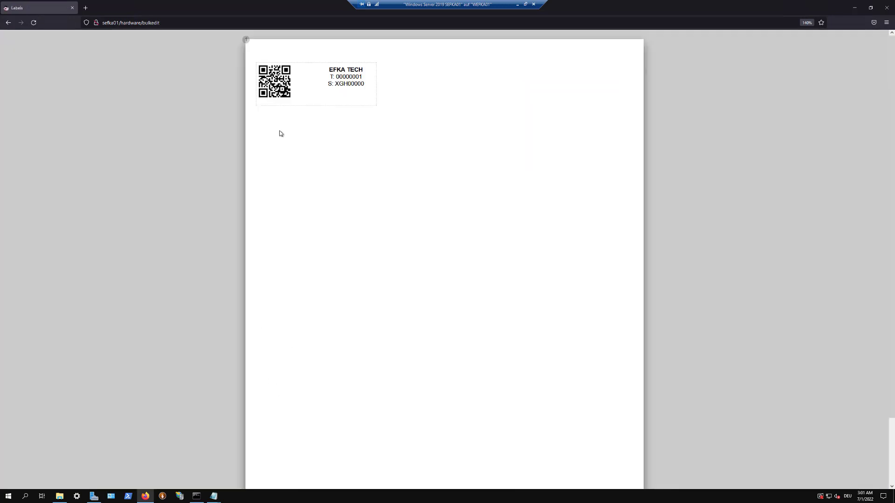